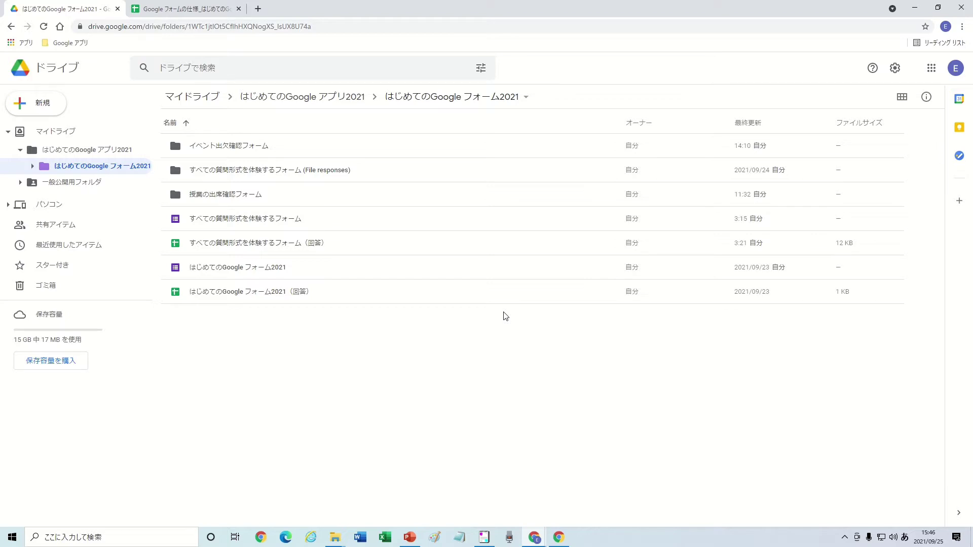
Step: Navigate from はじめてのGoogle アプリ2021 into its はじめてのGoogle フォーム2021 subfolder
click(124, 151)
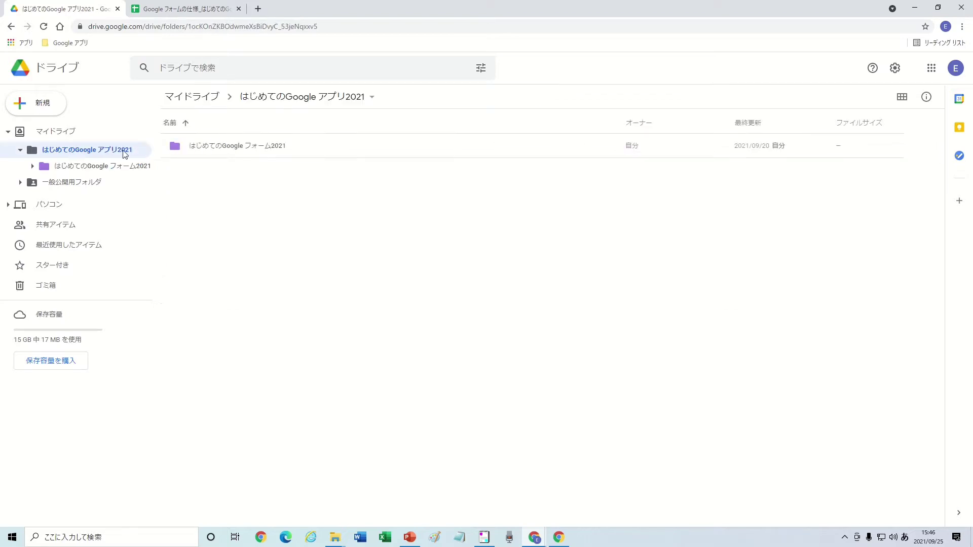
click(133, 170)
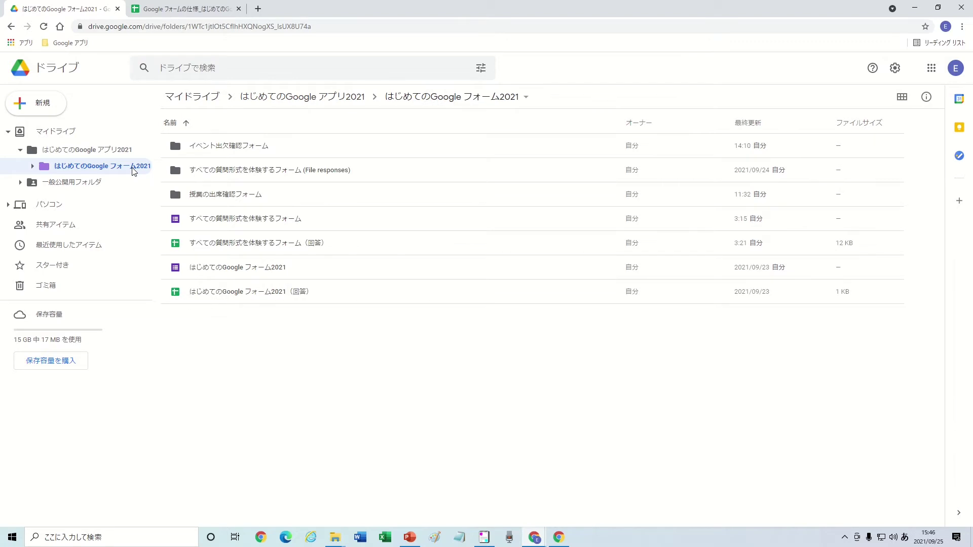
click(58, 110)
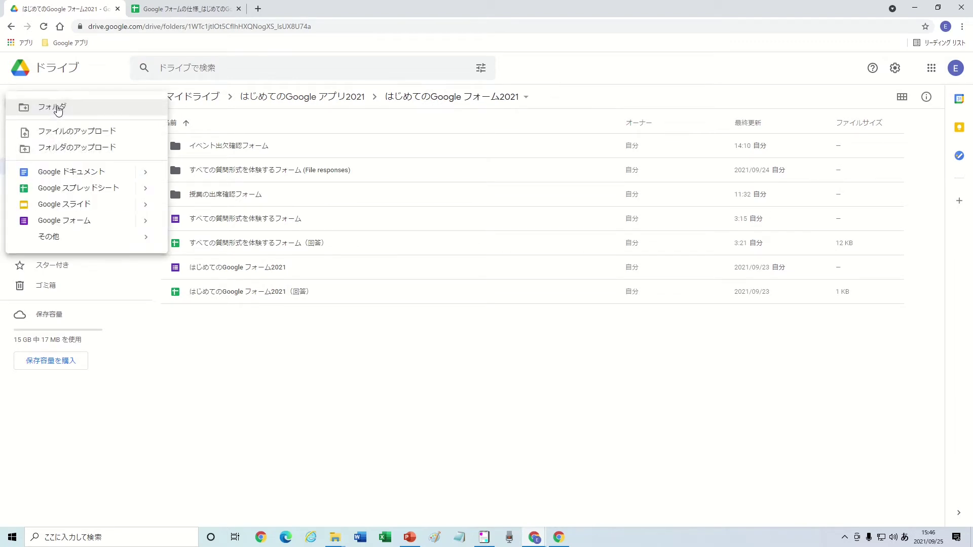
Step: Create a new Drive folder named 動画乾燥アンケート
click(83, 112)
text(douga)
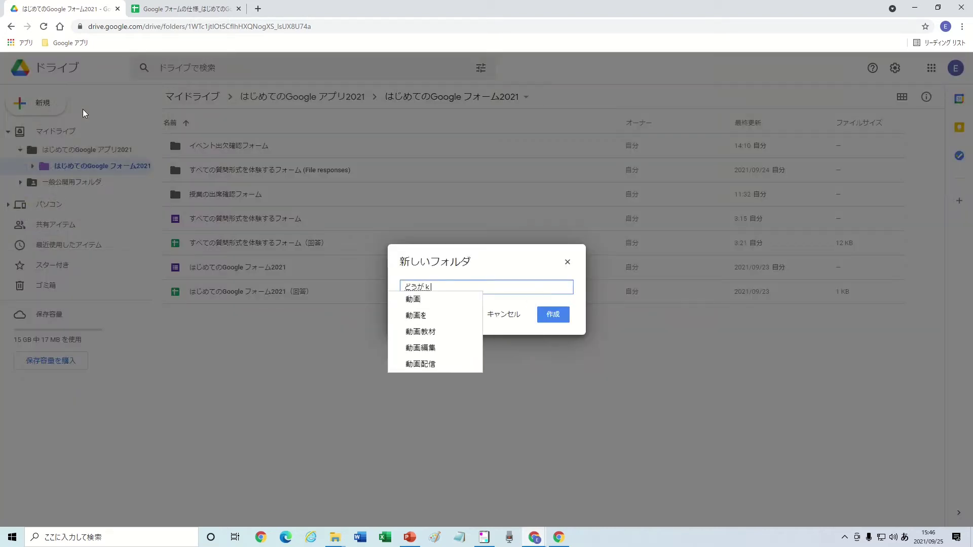
text(kansouanke-to)
key(space)
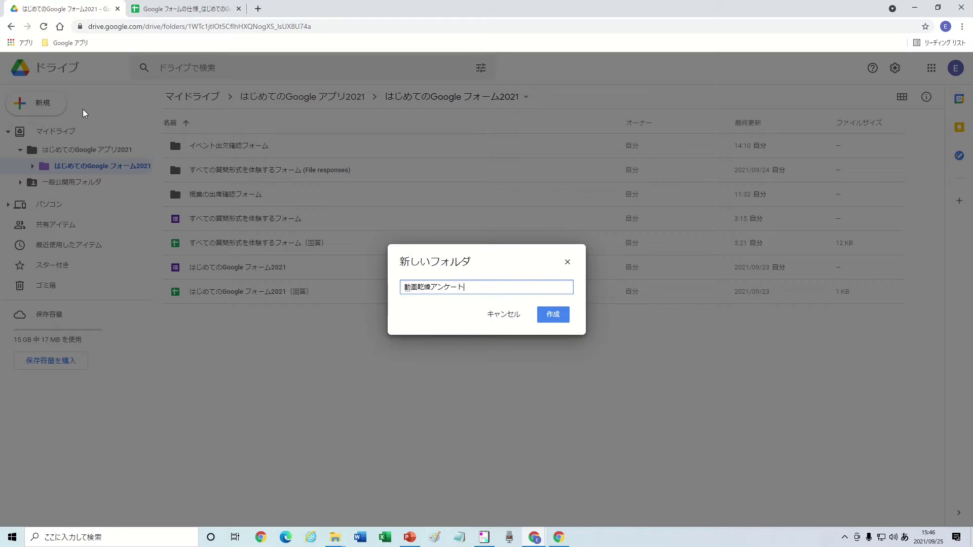
key(Return)
key(Return)
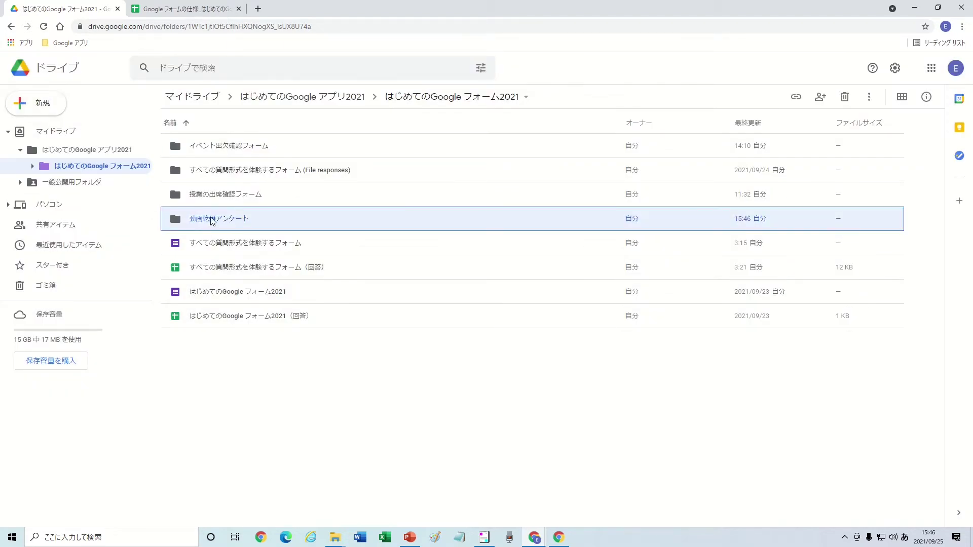
Step: Inside the 動画乾燥アンケート folder, create a new blank Google Form
double_click(209, 219)
click(45, 101)
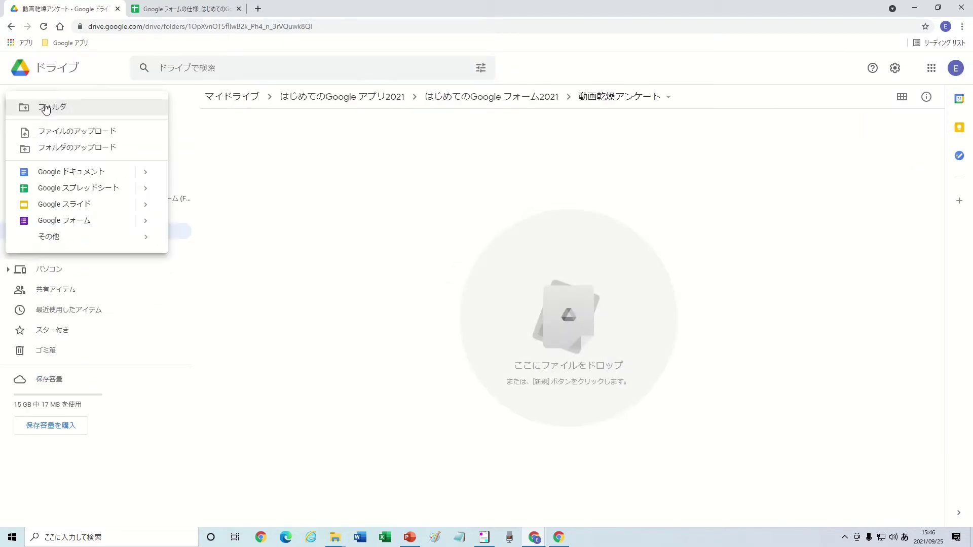
click(87, 222)
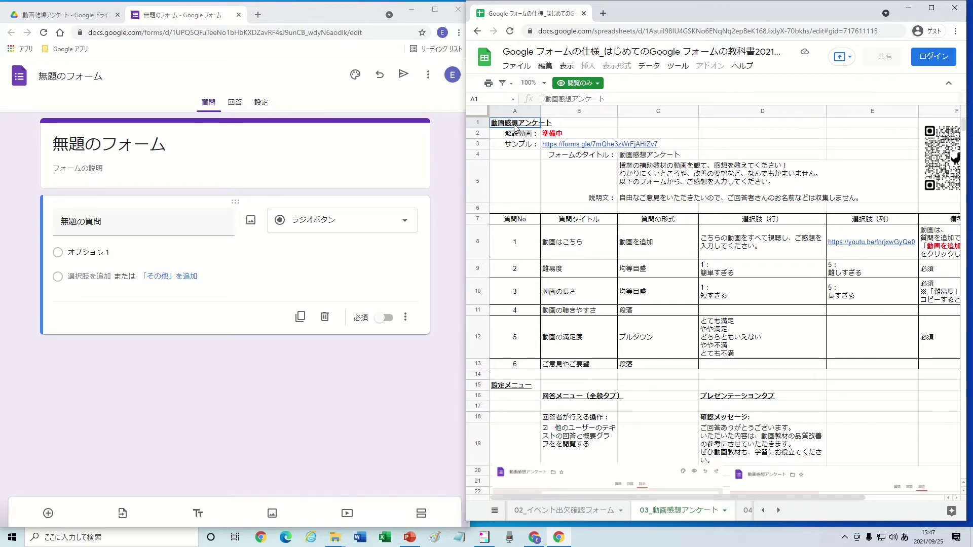
Step: Replace the untitled form title with 動画感想アンケート copied from cell C4
click(567, 157)
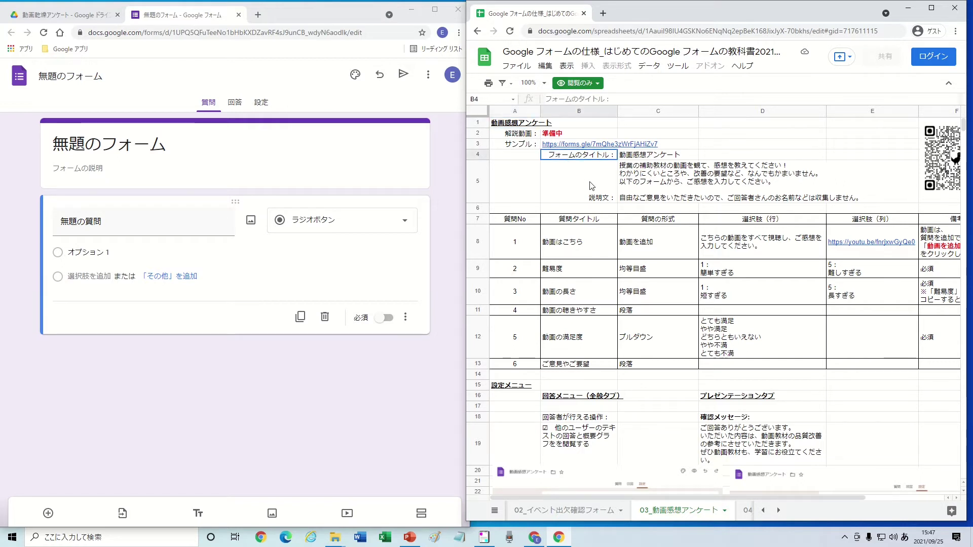
click(590, 182)
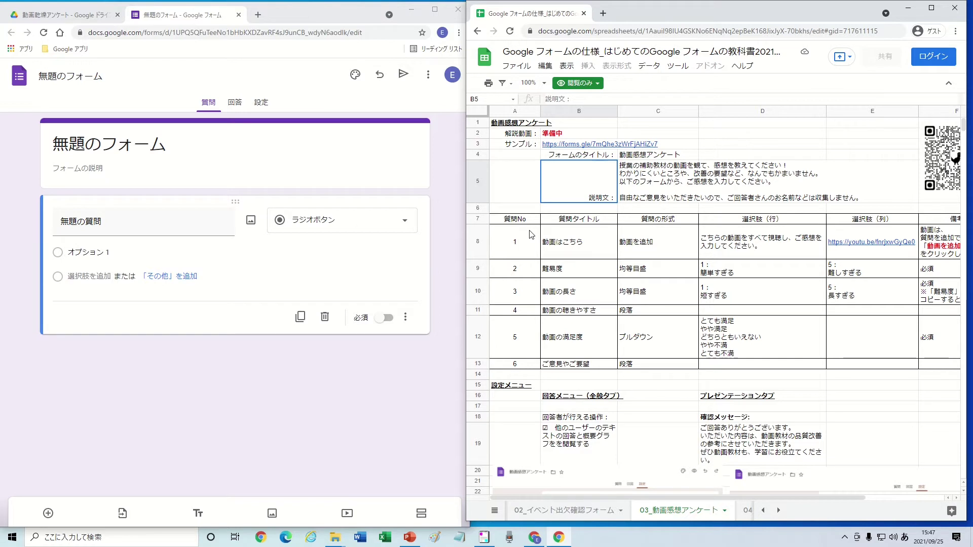
click(184, 149)
drag(184, 149, 42, 149)
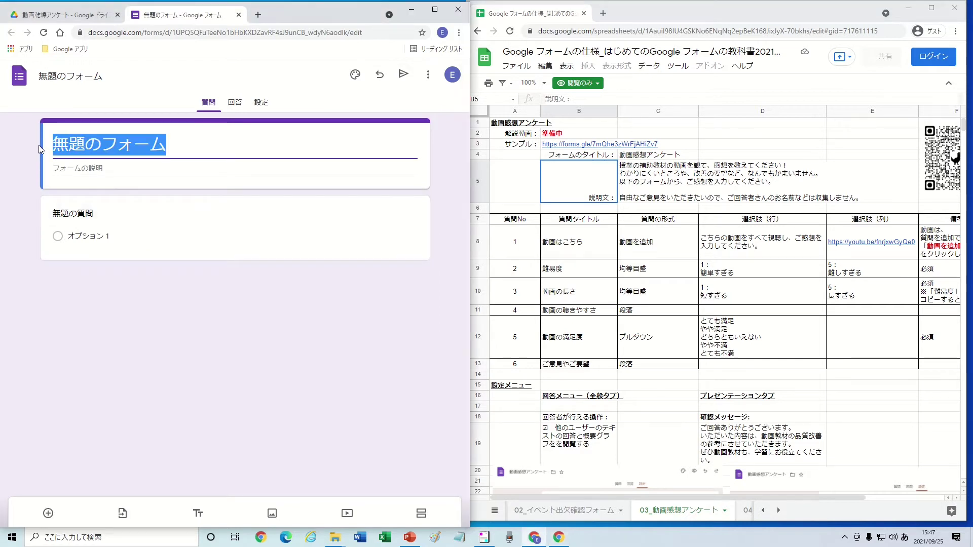
click(677, 158)
key(ctrl+c)
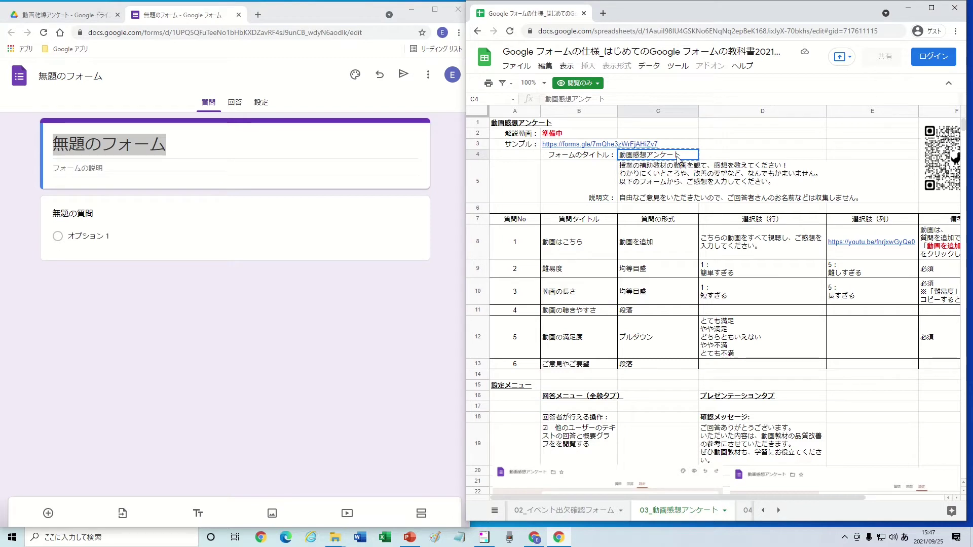
right_click(145, 150)
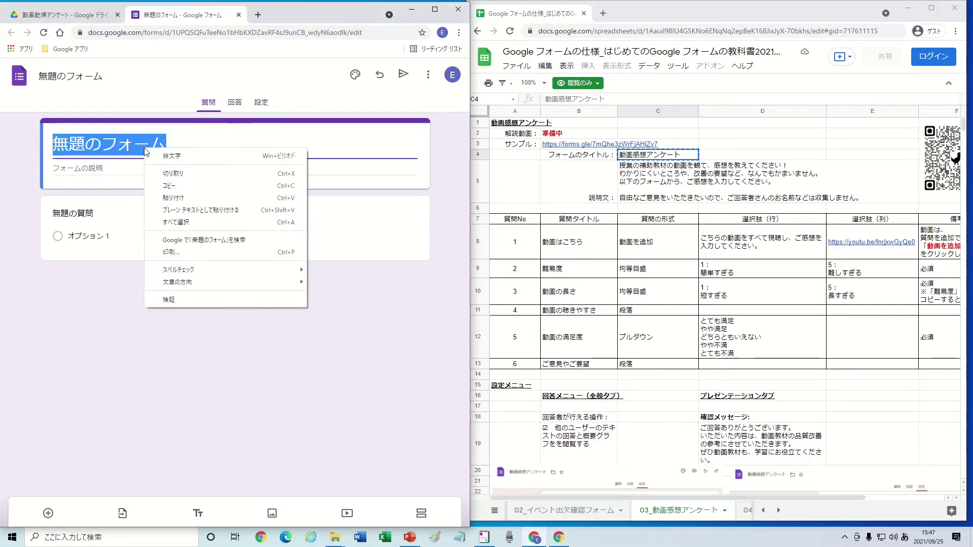
click(183, 198)
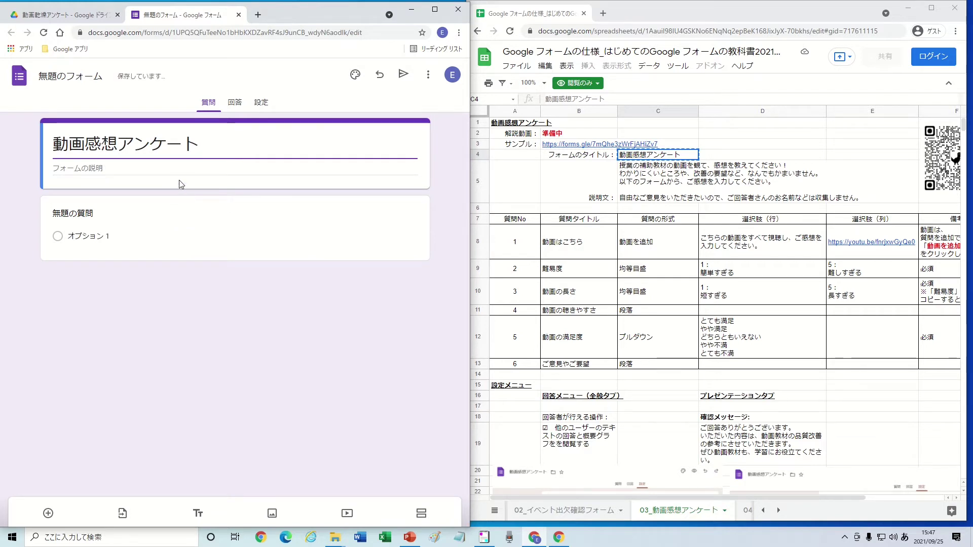
click(89, 77)
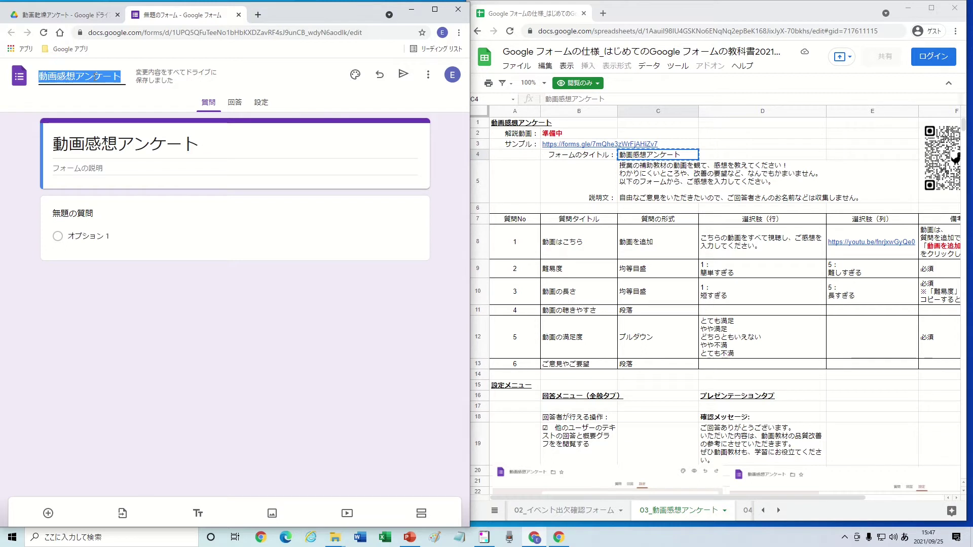
Step: Paste cell C5's text into the form description, deleting the stray leading quote
click(126, 167)
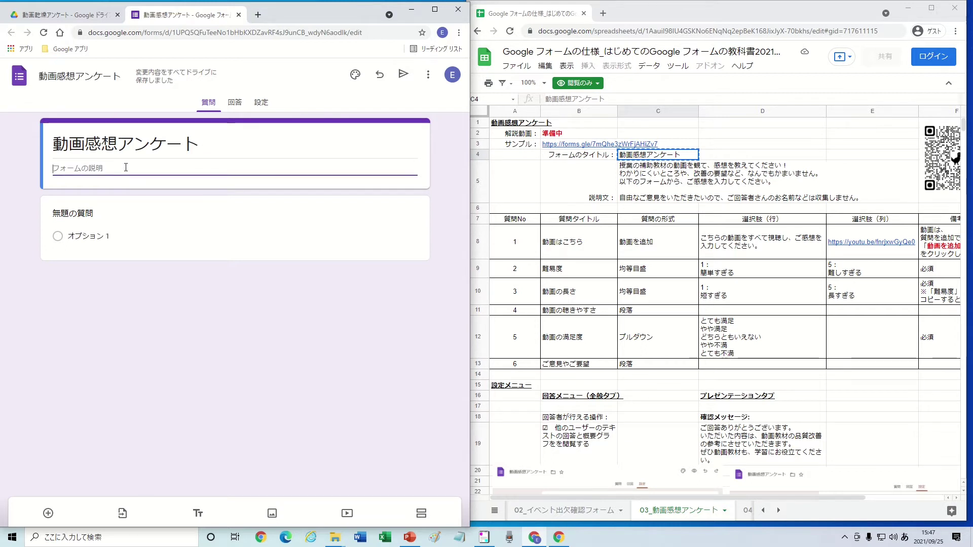
click(654, 177)
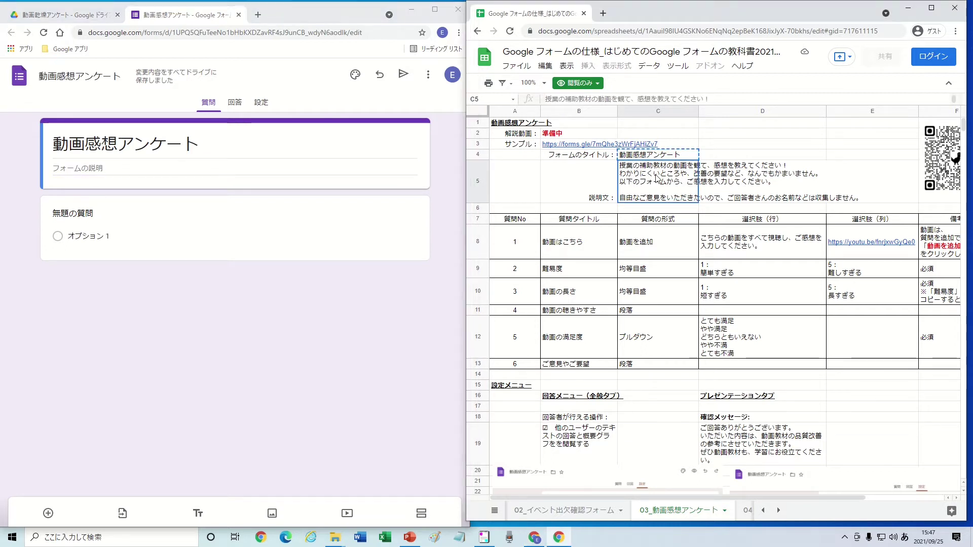
key(ctrl+c)
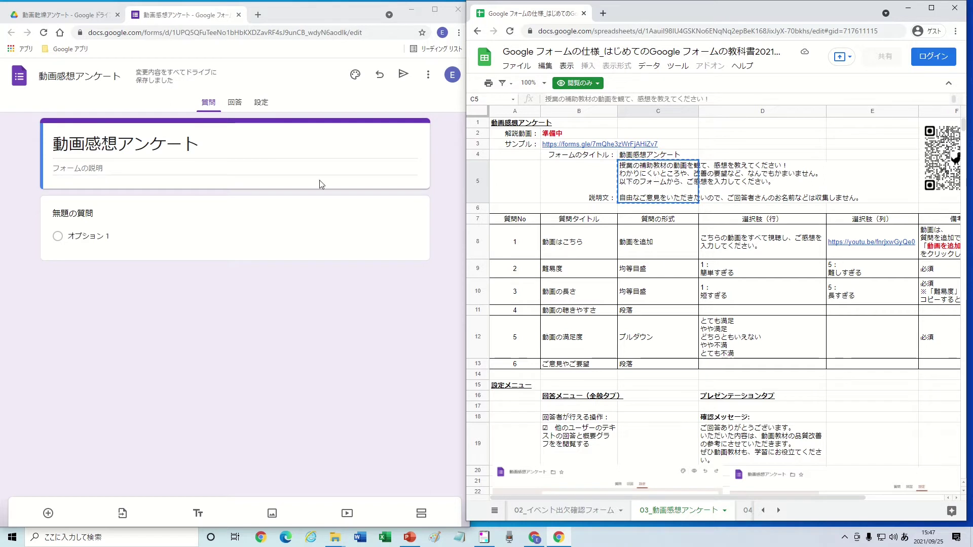
click(226, 167)
key(ctrl+v)
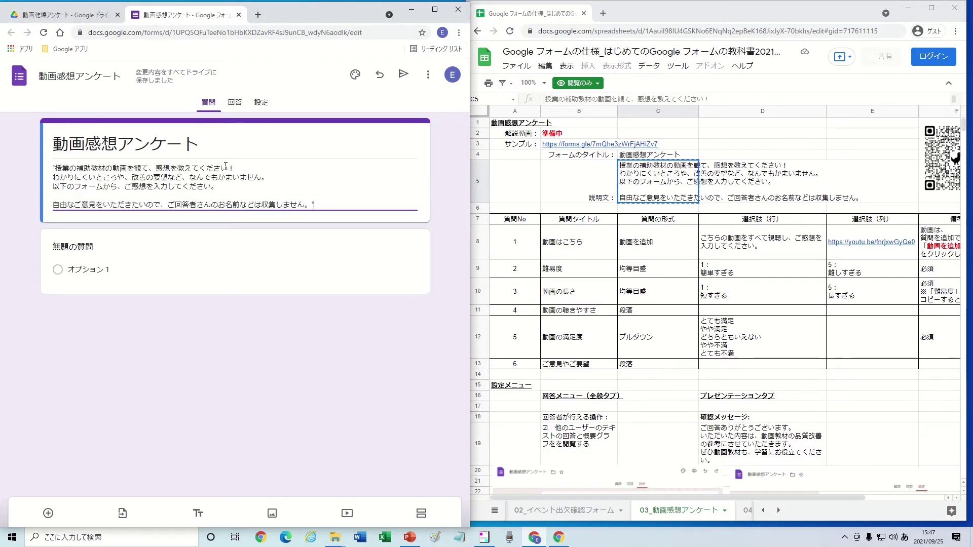
key(ctrl+Home)
key(Delete)
key(Delete)
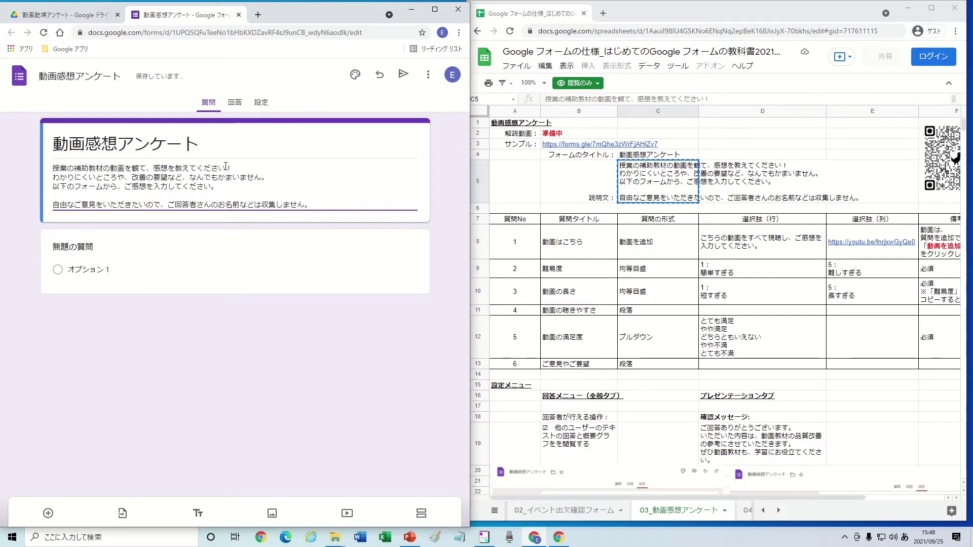
click(225, 230)
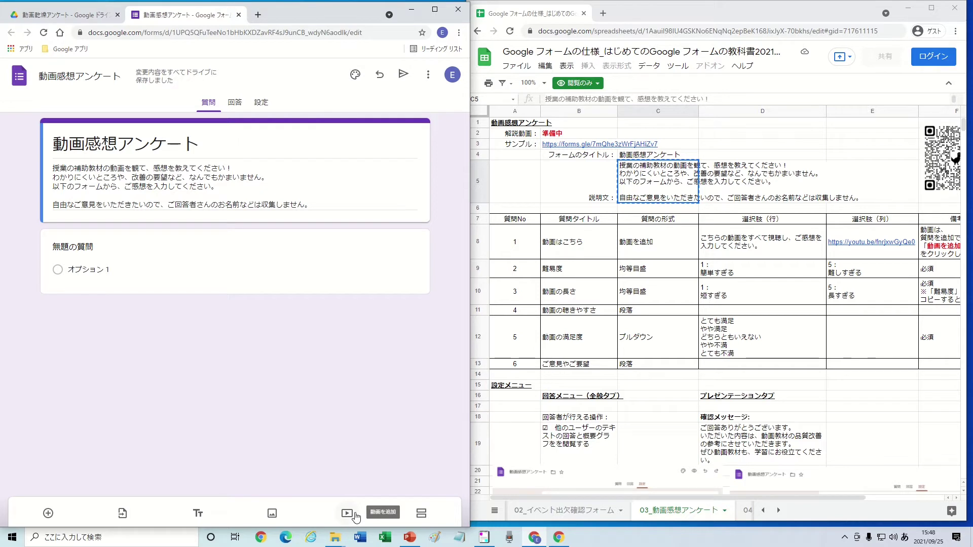
Step: Embed the YouTube video linked in cell E8 into the form by URL
click(356, 516)
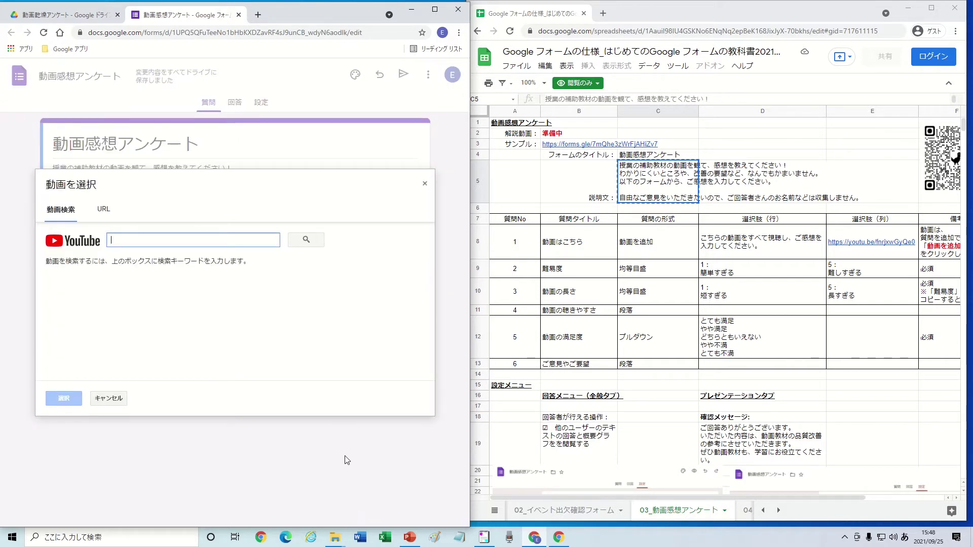
click(111, 214)
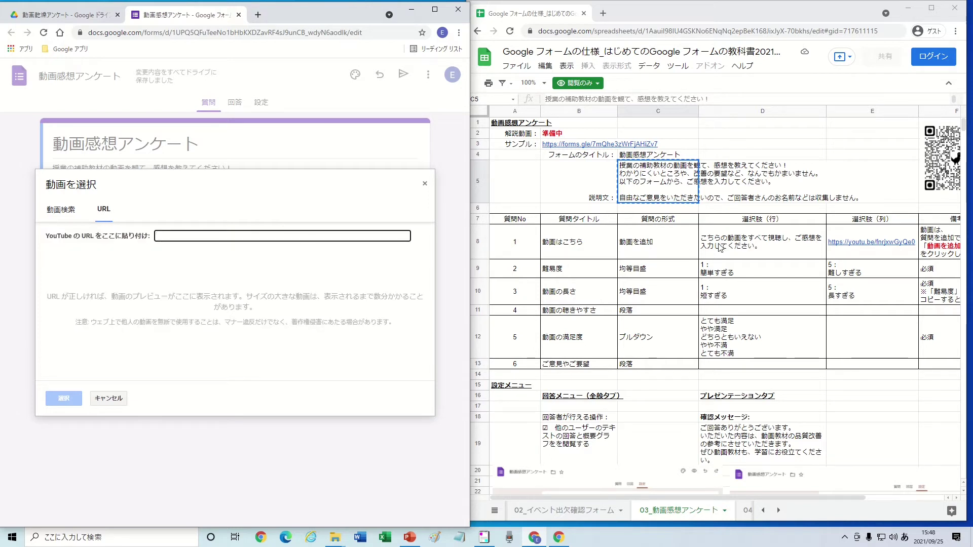
click(853, 253)
key(ctrl+c)
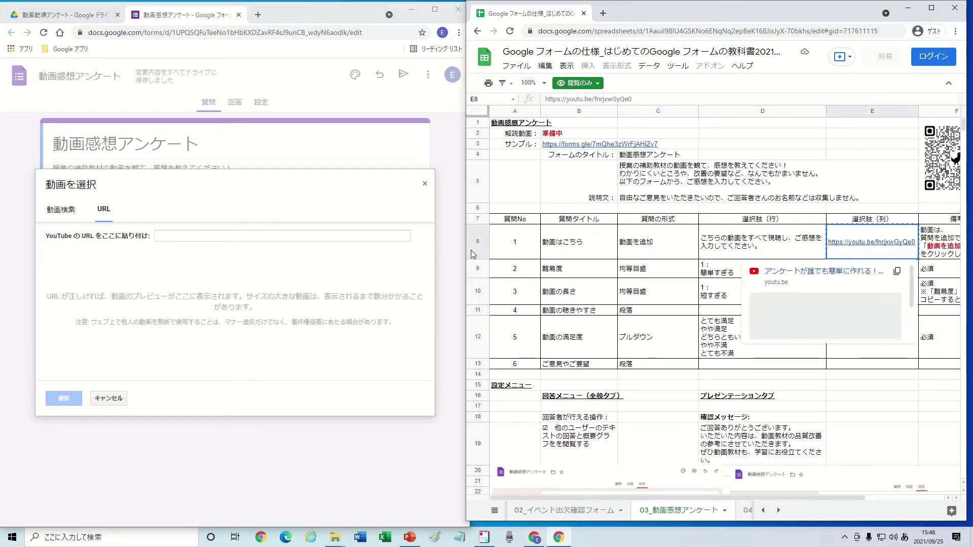
click(319, 235)
key(ctrl+v)
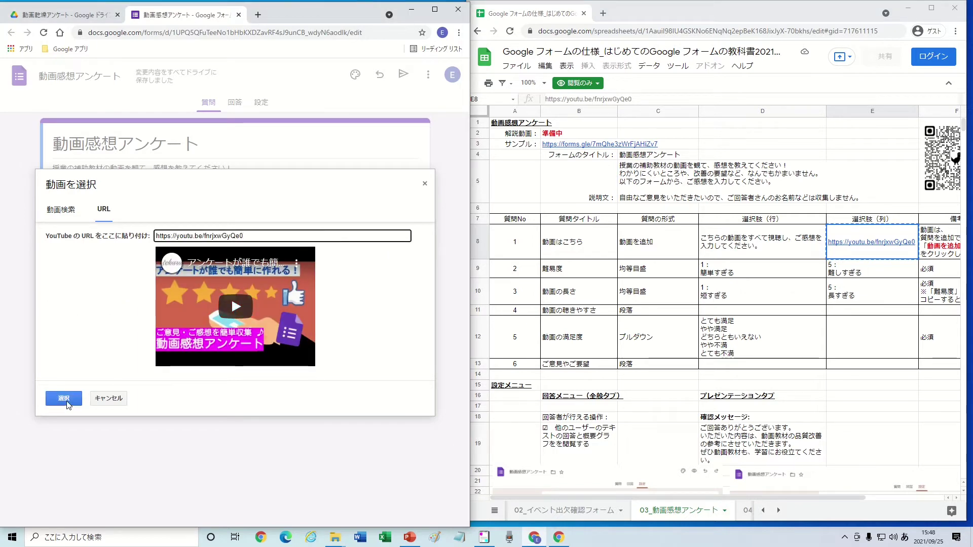
click(67, 399)
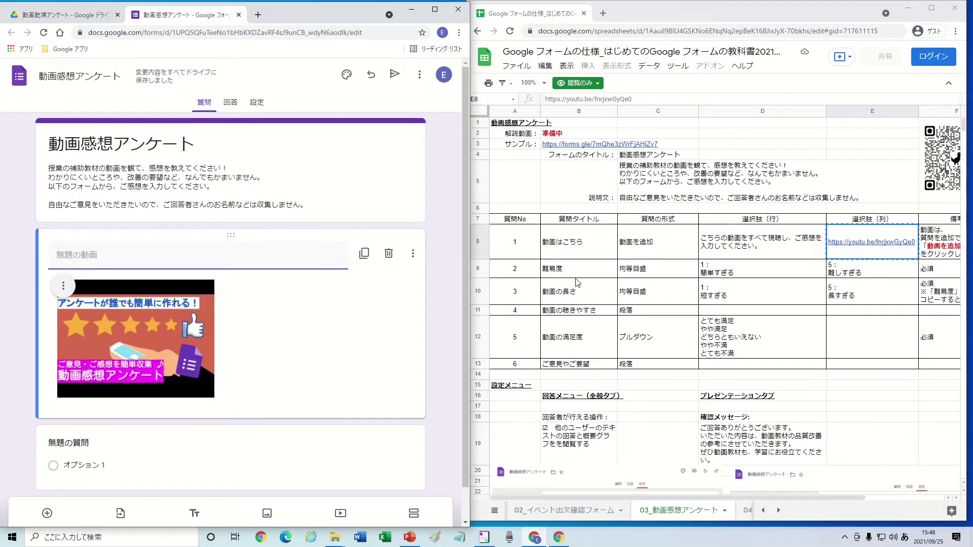
click(602, 250)
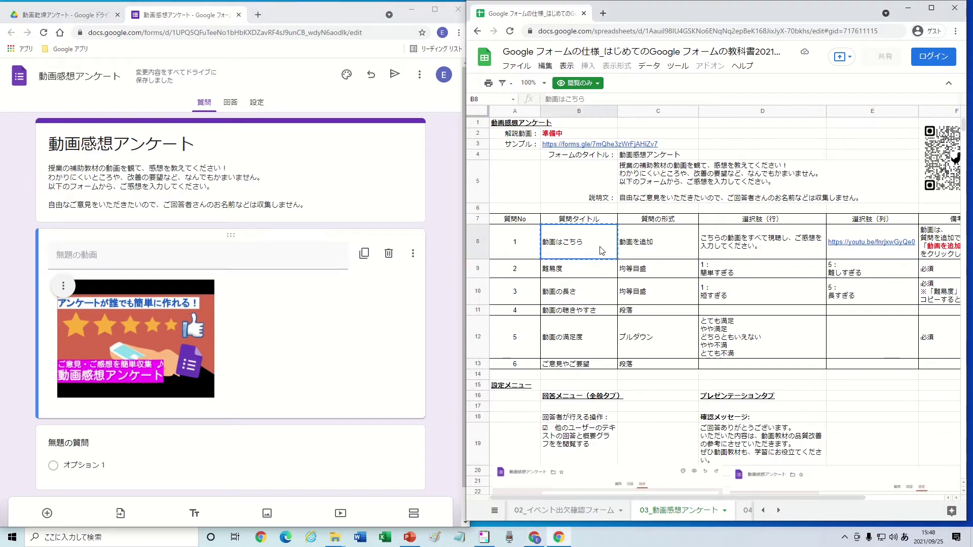
click(335, 251)
key(ctrl+v)
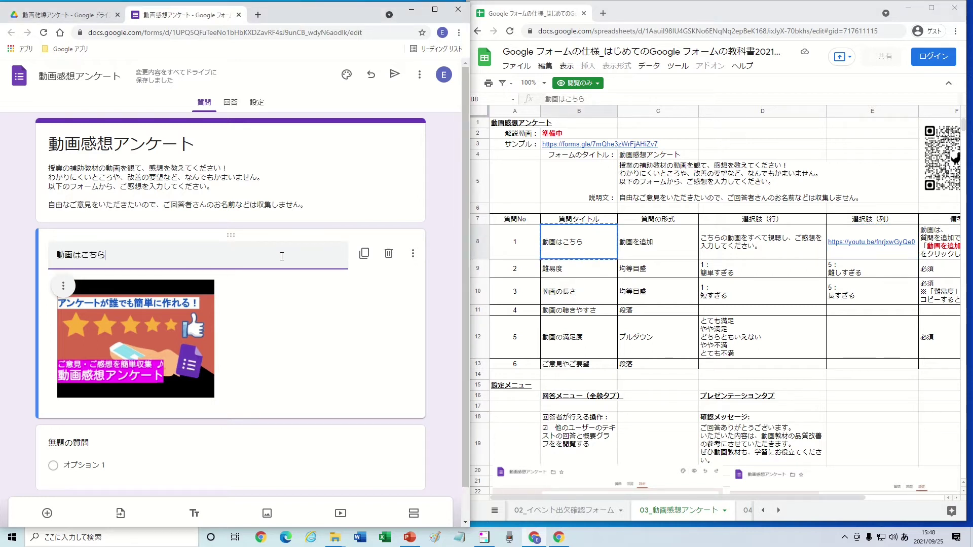
click(65, 288)
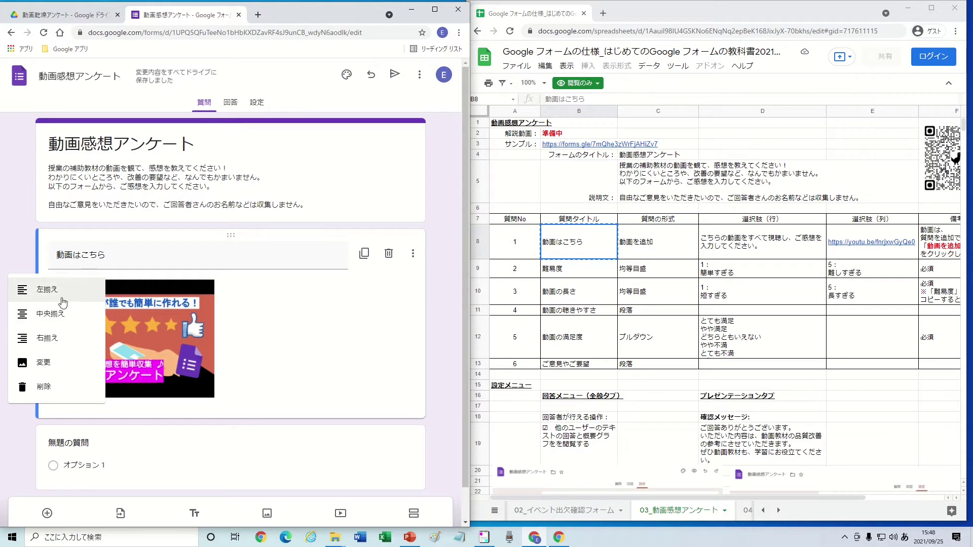
click(57, 315)
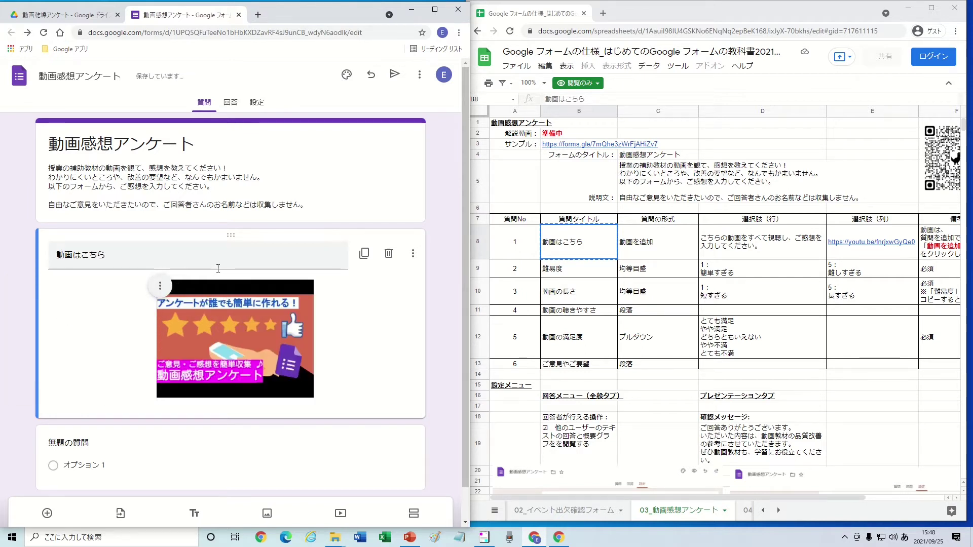
click(161, 288)
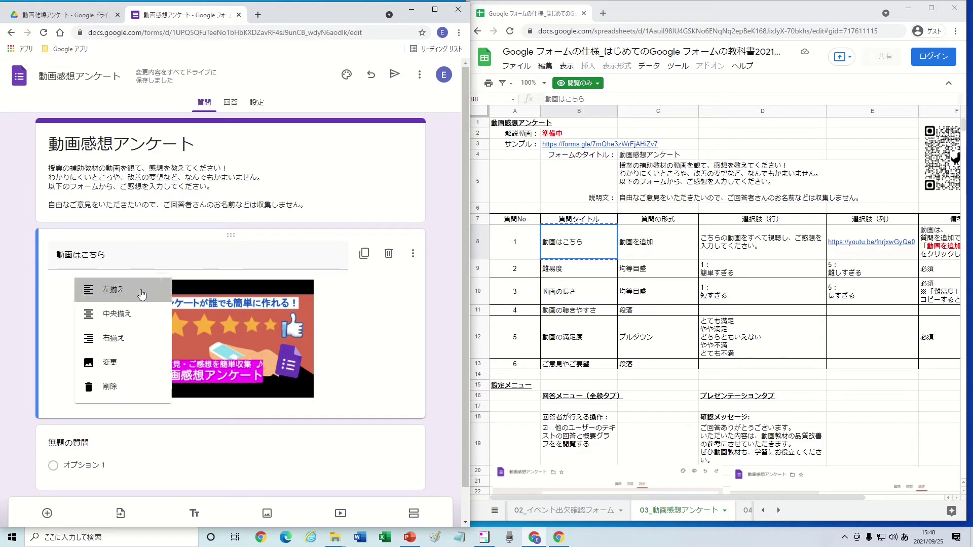
click(143, 294)
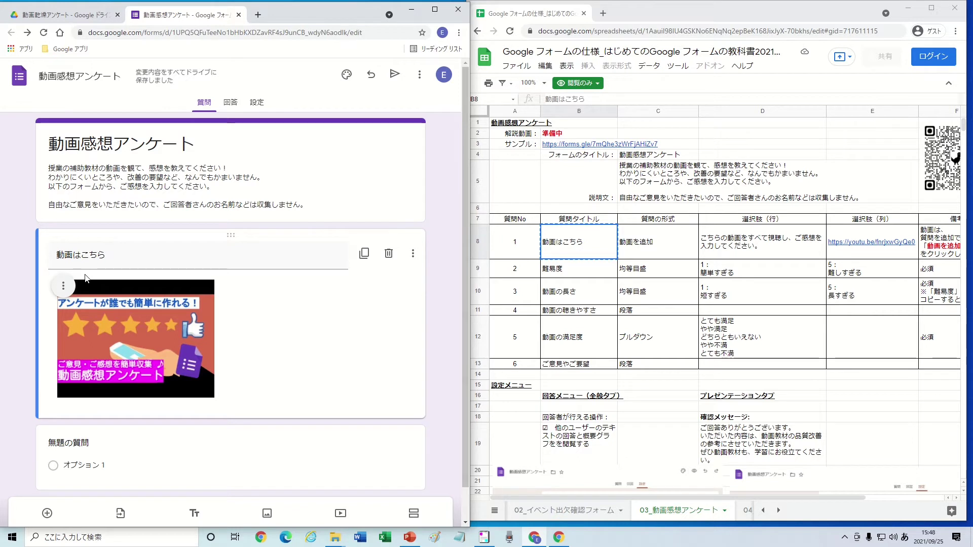
Step: Title the question 難易度 and make it a required linear scale
scroll(86, 278, down, 1)
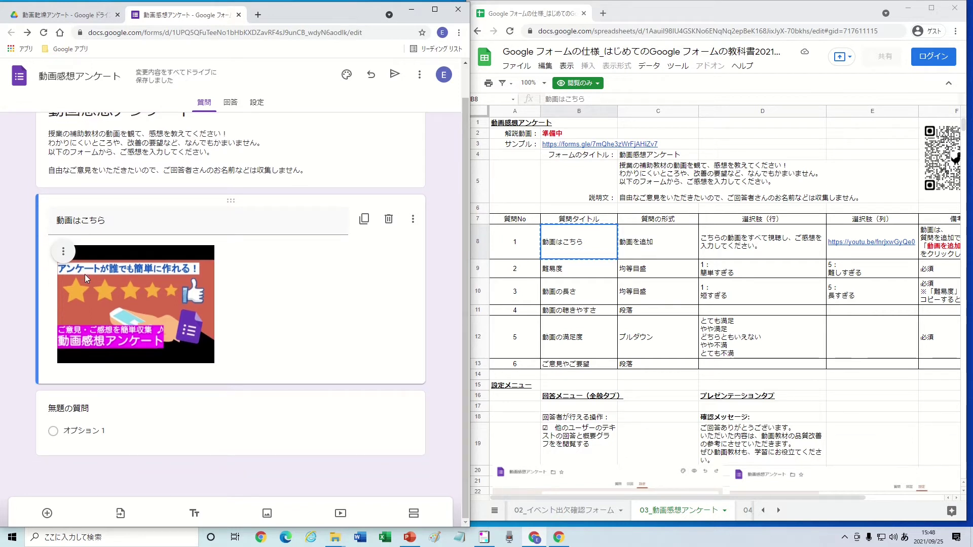
click(578, 274)
key(ctrl+c)
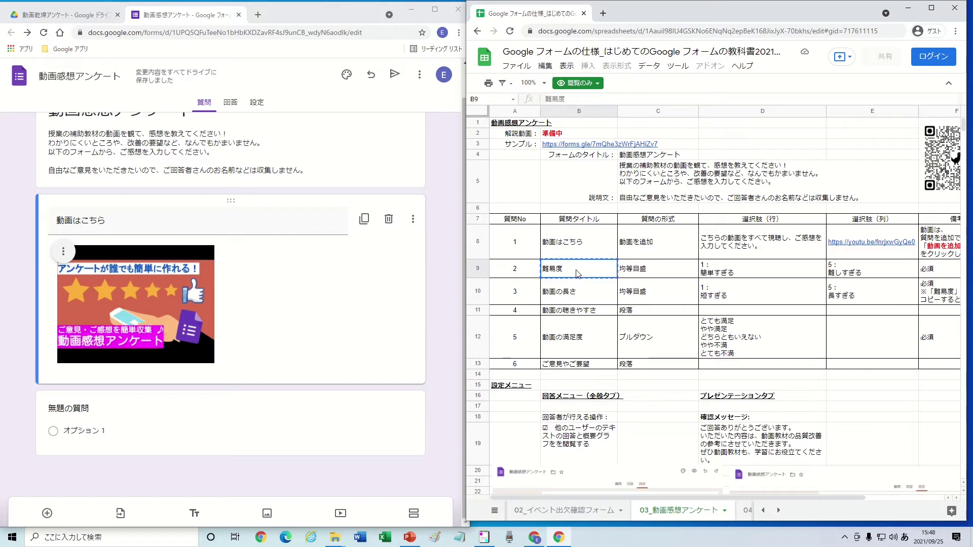
click(95, 410)
key(ctrl+v)
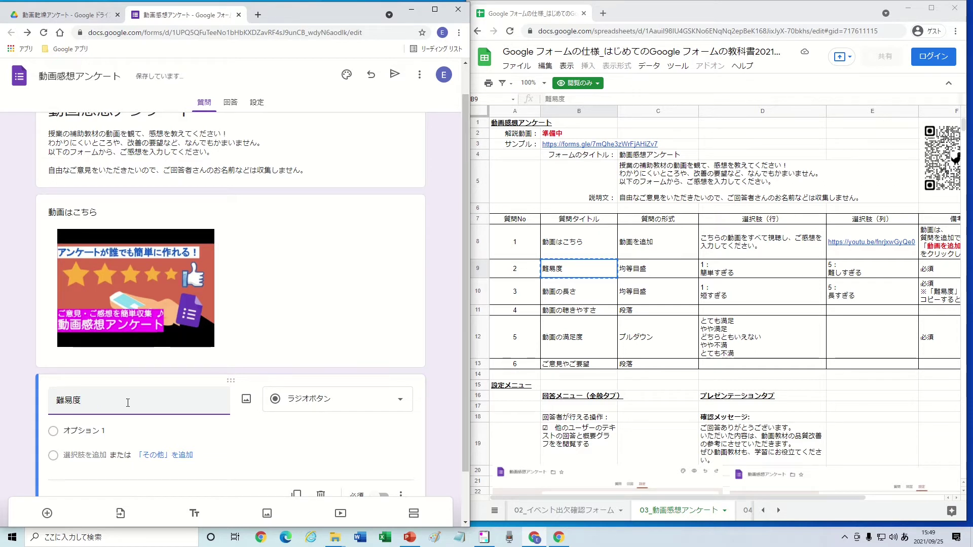
click(296, 405)
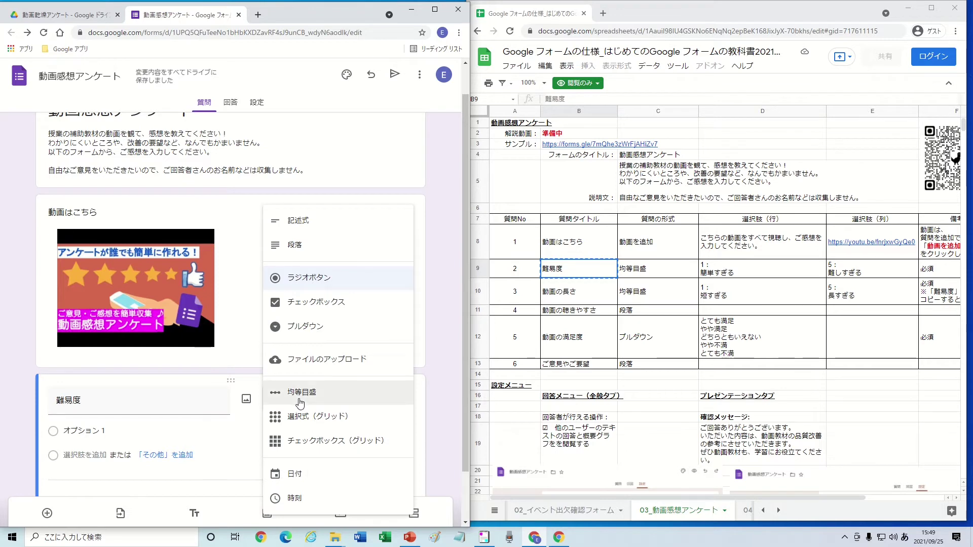
click(302, 402)
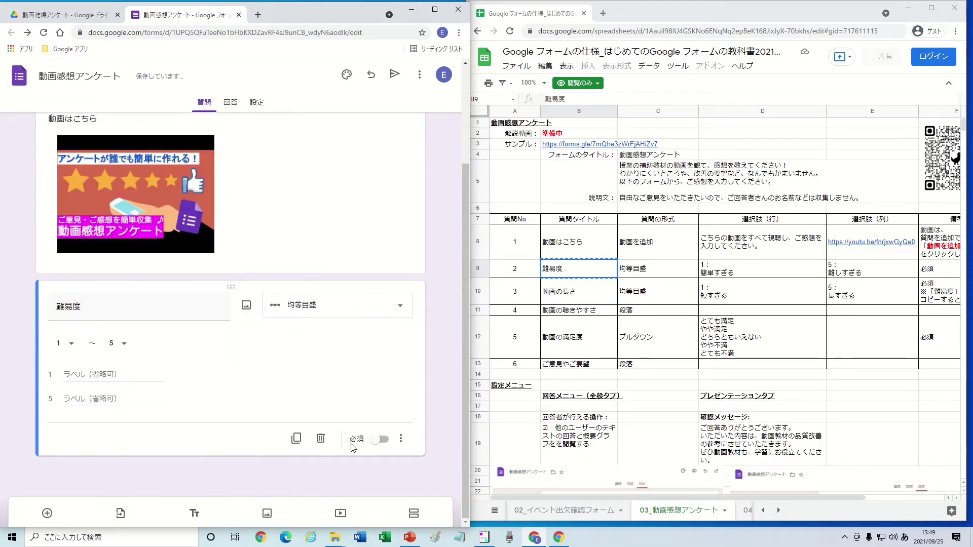
click(376, 442)
Step: Keep the scale at 1 to 5 and label value 1 as 簡単すぎる
click(136, 379)
click(71, 344)
click(72, 344)
click(116, 349)
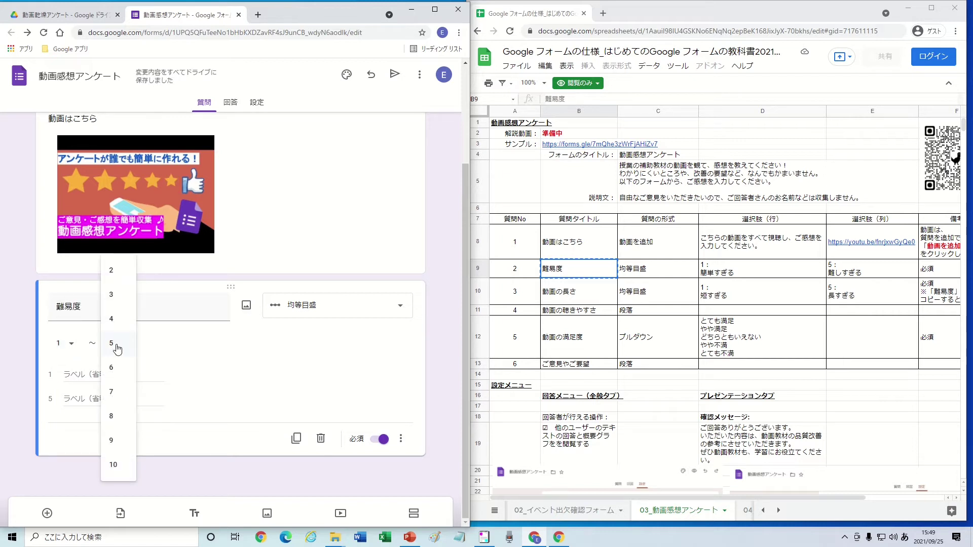
click(125, 344)
click(107, 376)
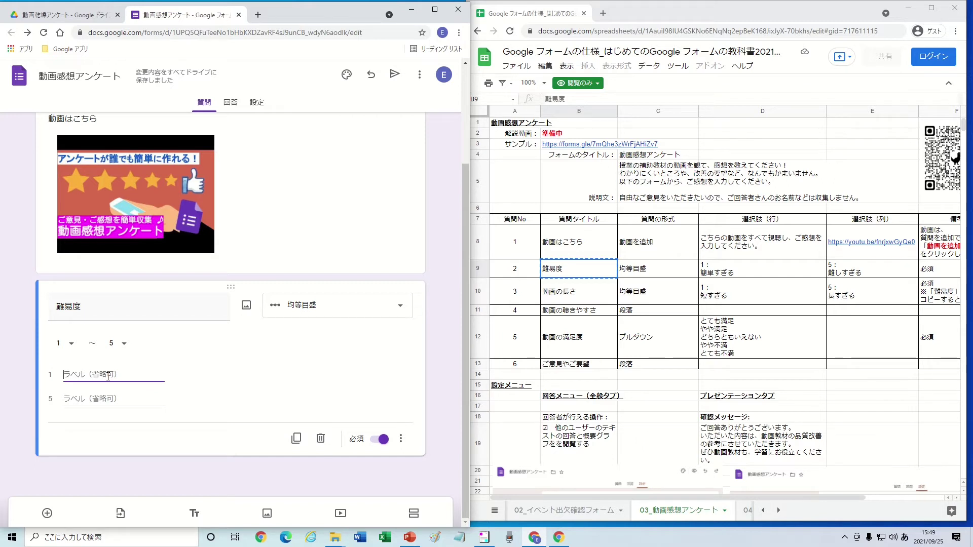
click(740, 278)
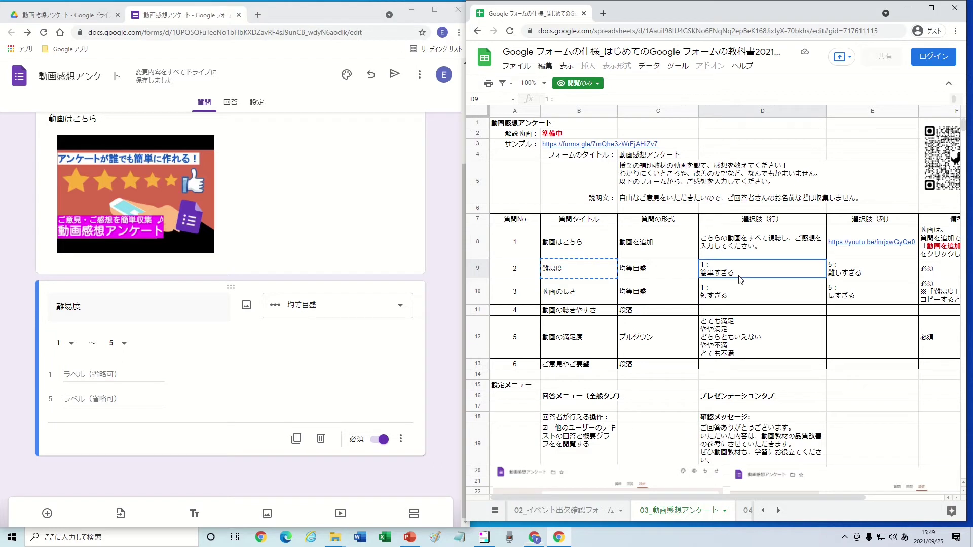
key(ctrl+c)
click(109, 376)
key(ctrl+v)
key(Home)
key(shift+Right)
key(shift+Right)
key(shift+Right)
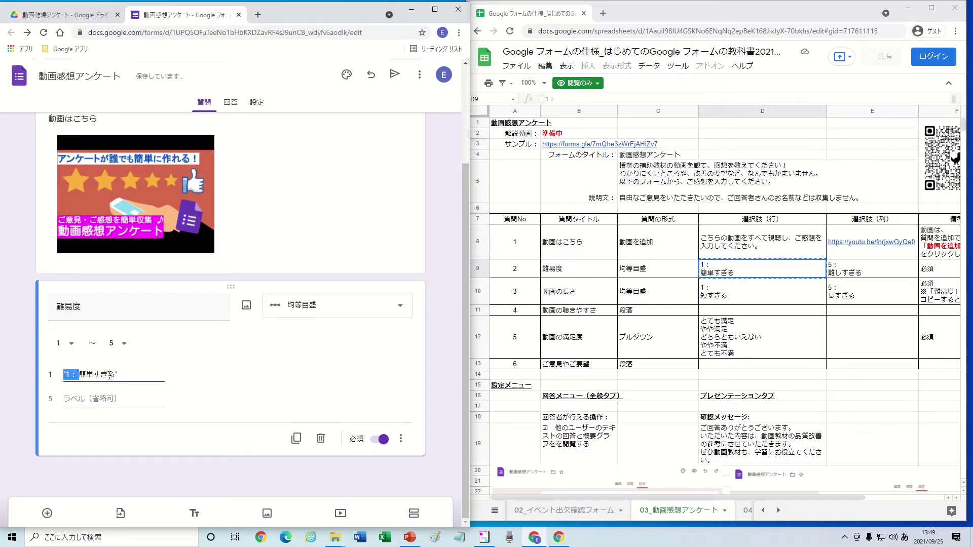
key(BackSpace)
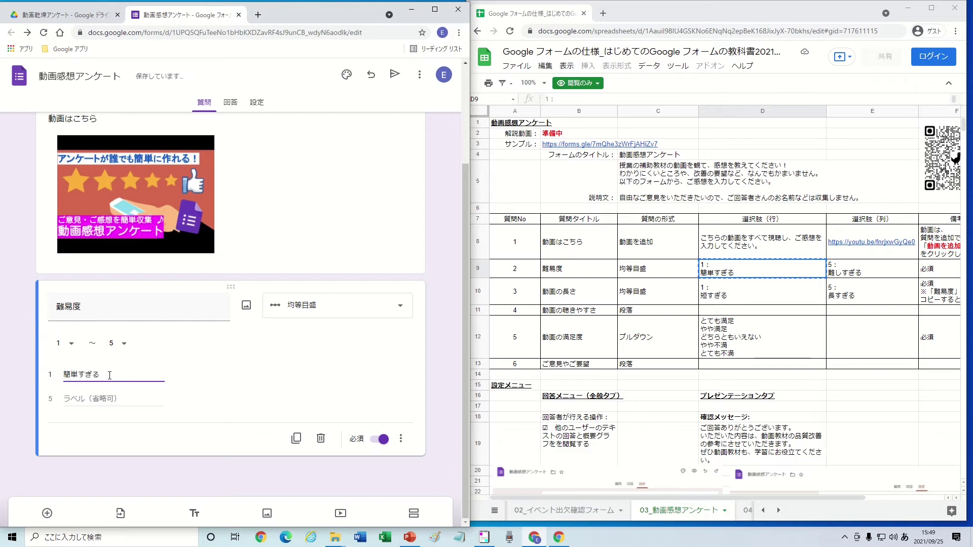
Step: Label value 5 as 難しすぎる and duplicate the 難易度 question
click(849, 272)
key(ctrl+c)
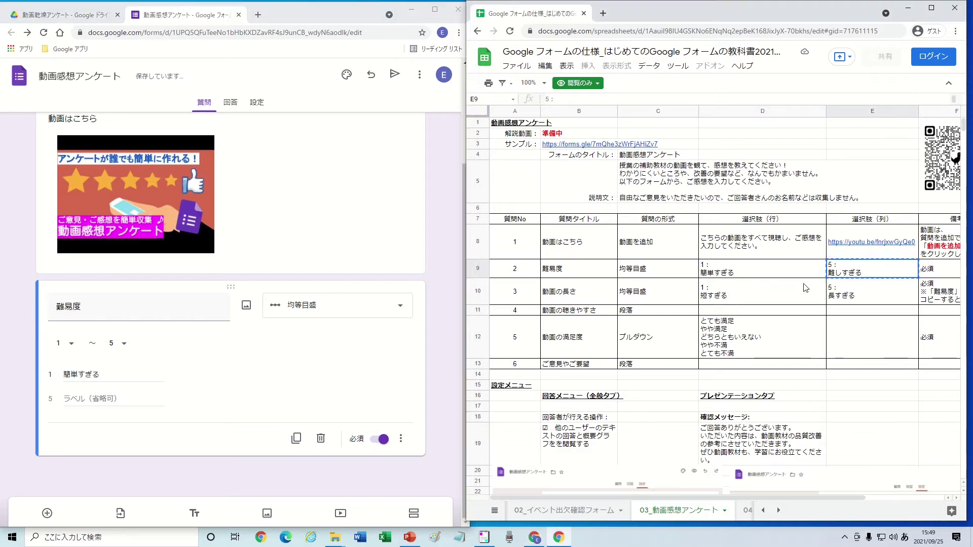
click(100, 397)
key(ctrl+v)
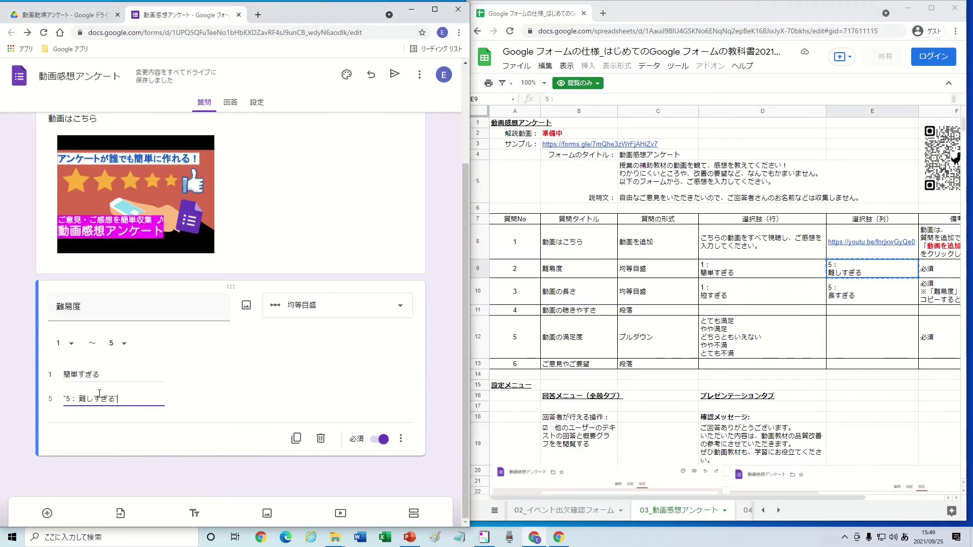
key(BackSpace)
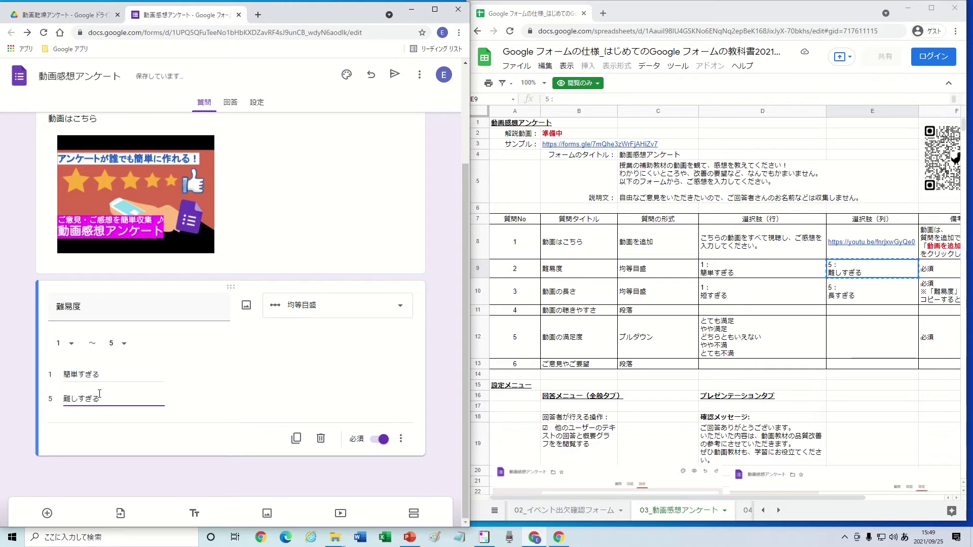
click(296, 438)
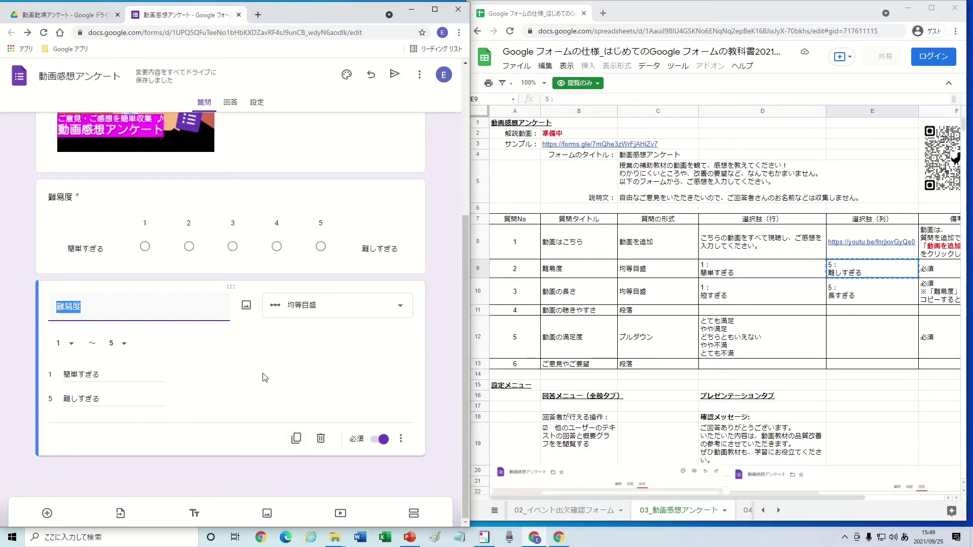
Step: Retitle the duplicate 動画の長さ and change its value-1 label to 短すぎる
click(558, 297)
key(ctrl+c)
click(118, 303)
key(ctrl+v)
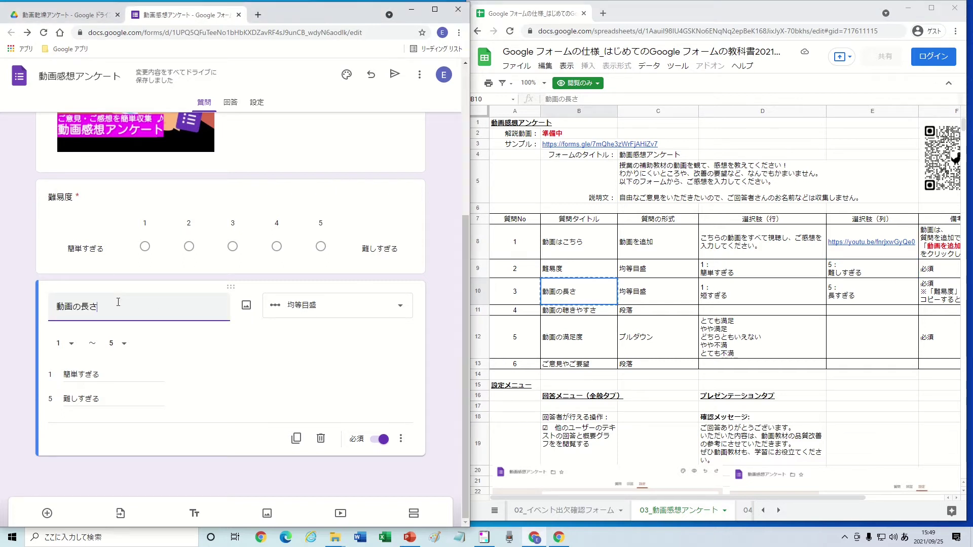
click(731, 290)
key(ctrl+c)
click(119, 375)
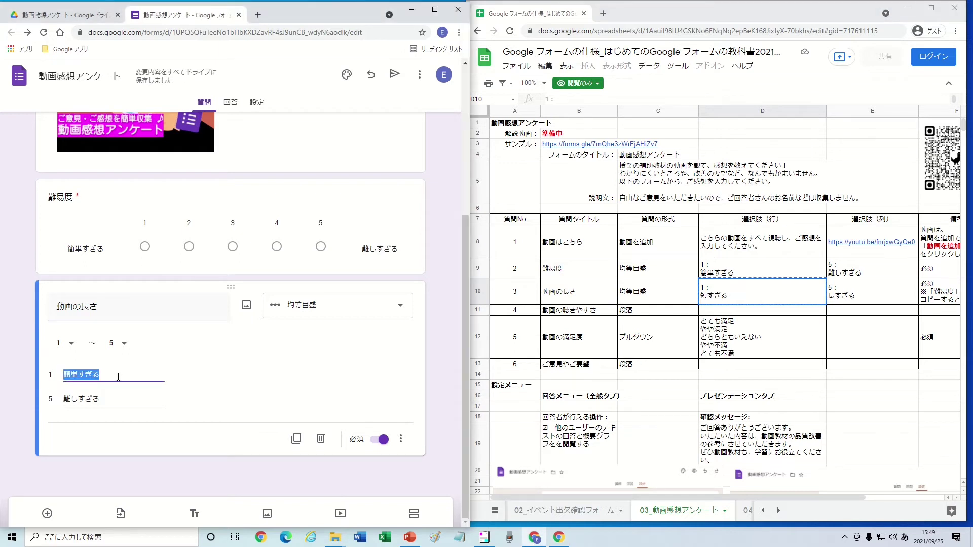
key(ctrl+v)
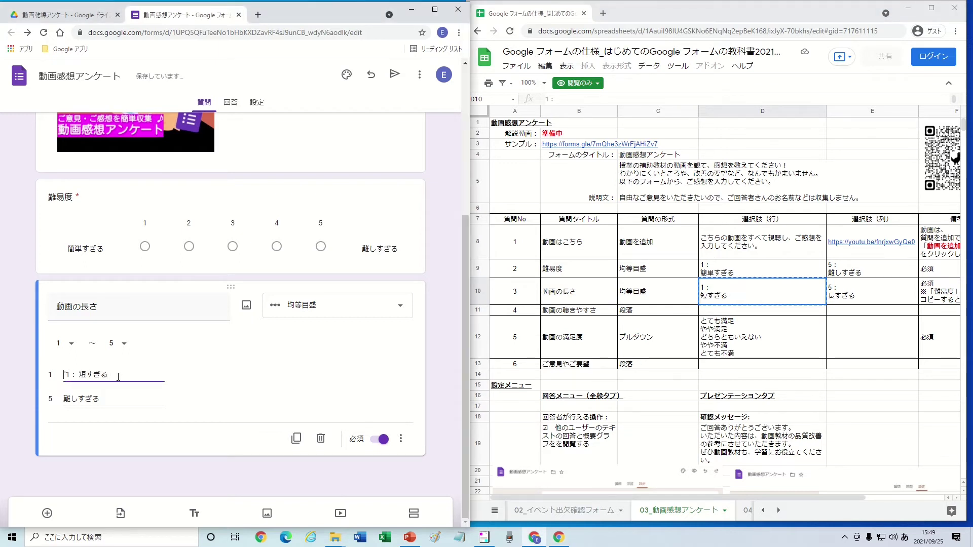
key(Delete)
key(Delete)
key(Delete)
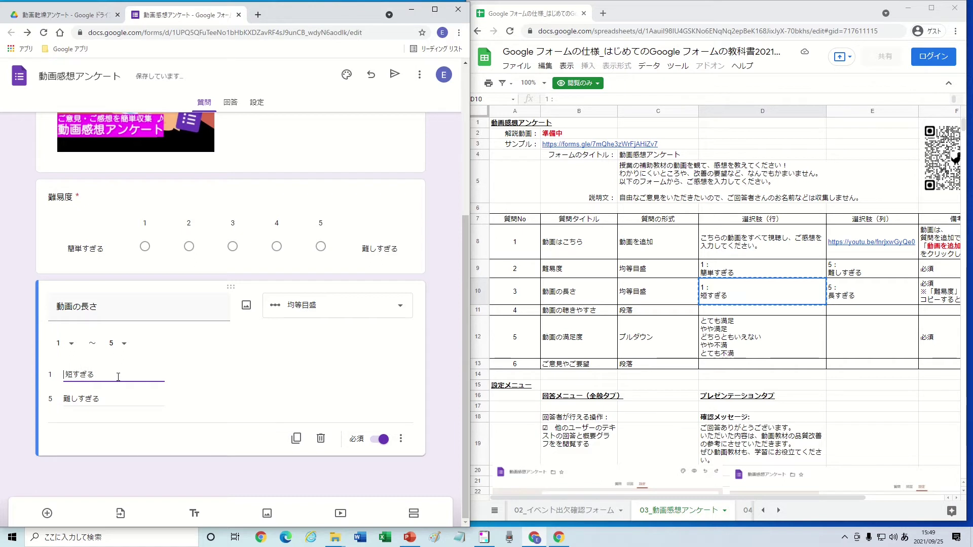
key(Delete)
Step: Change the duplicate's value-5 label to 長すぎる
click(846, 303)
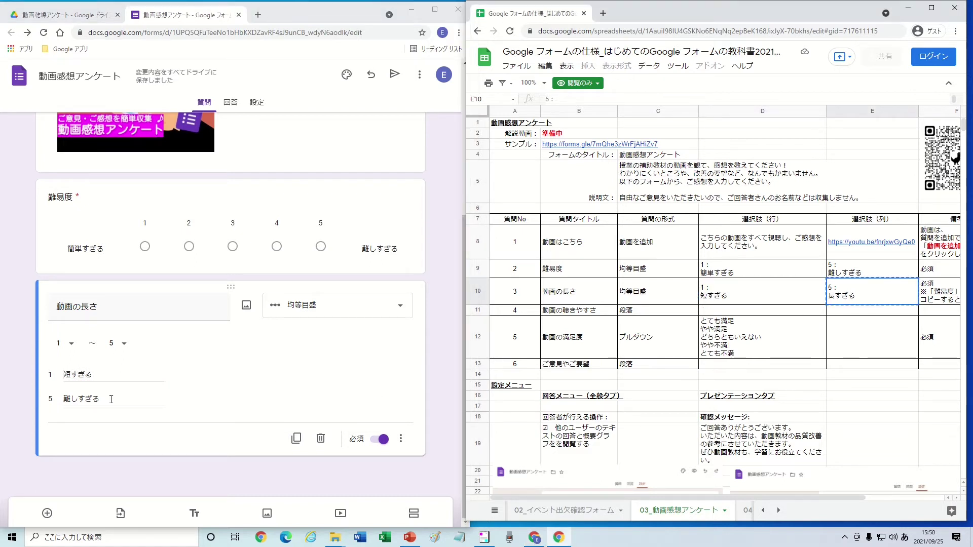
double_click(90, 399)
key(ctrl+v)
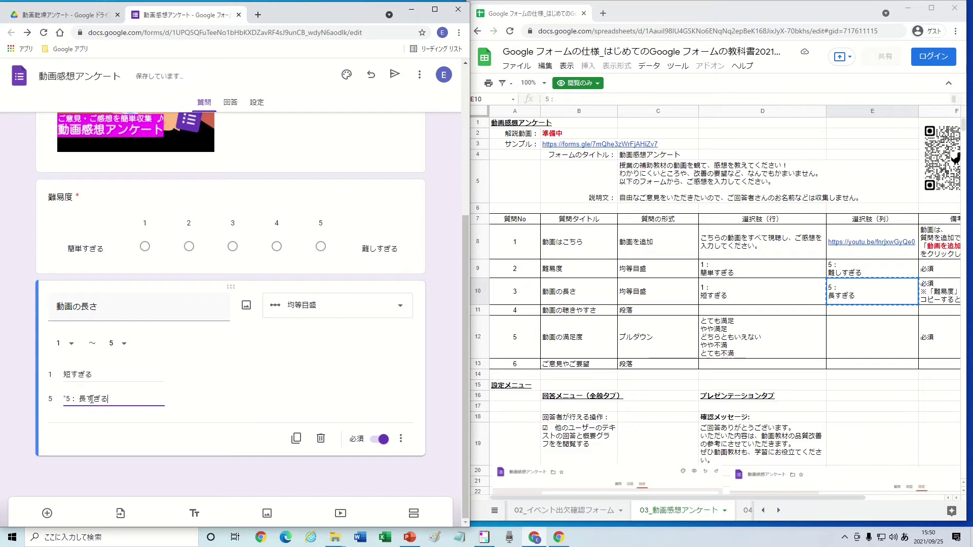
key(Home)
key(Delete)
key(Delete)
key(Delete)
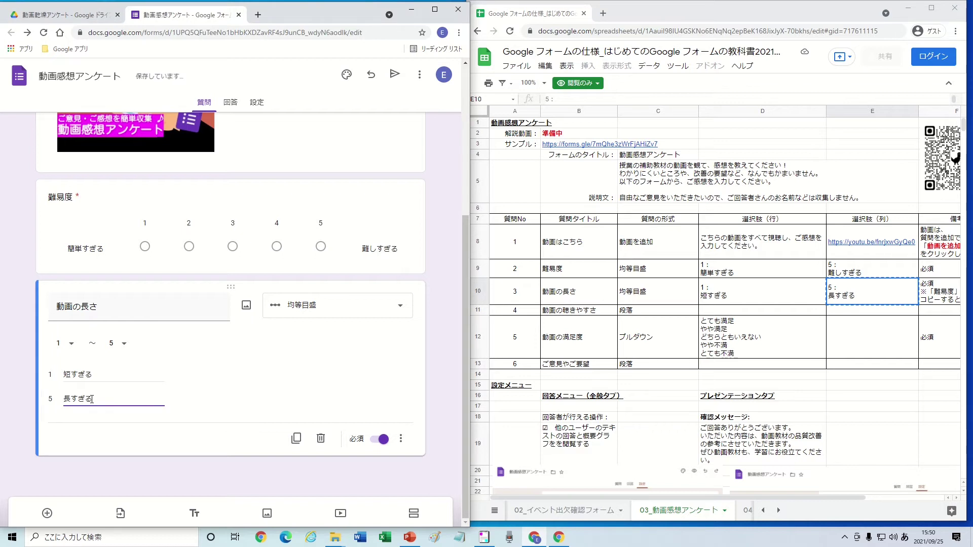
click(48, 513)
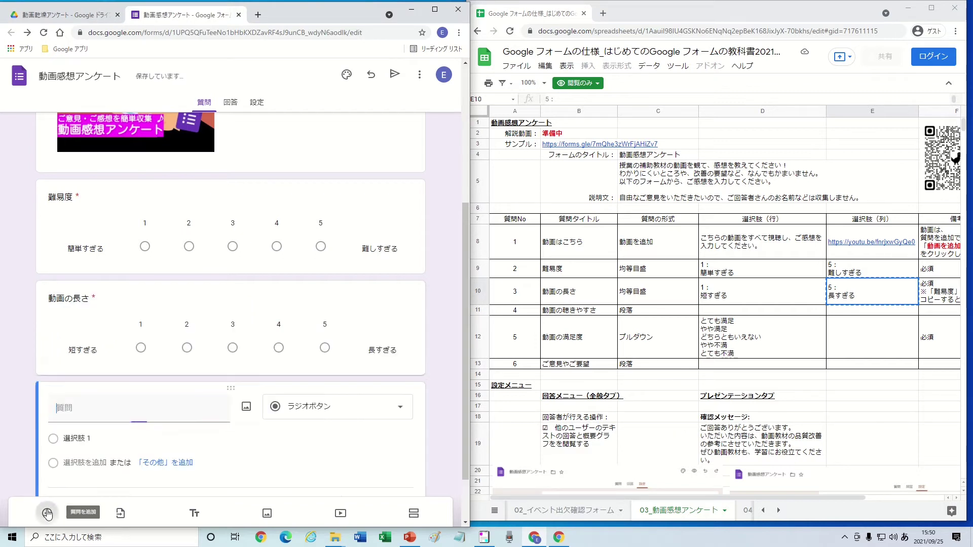
Step: Make the new question a paragraph question titled 動画の聴きやすさ
click(566, 311)
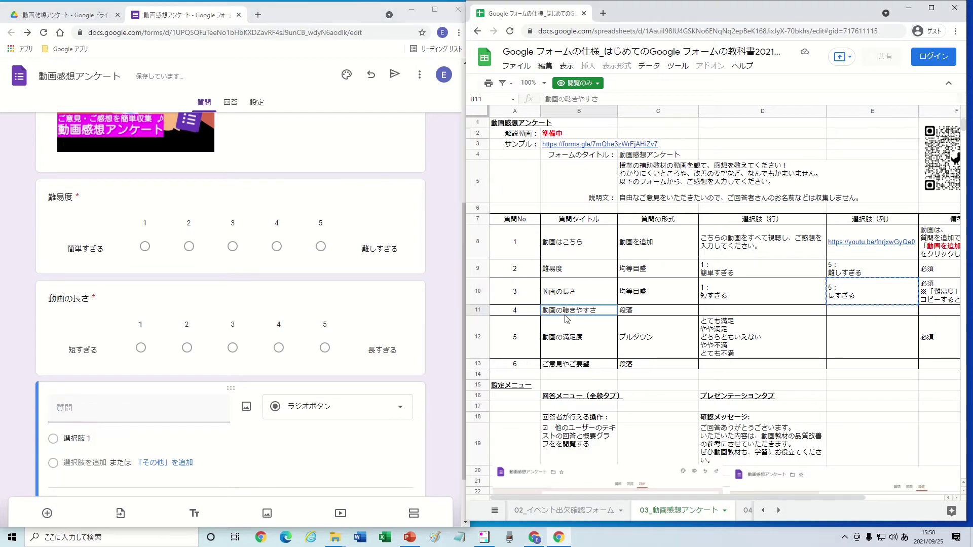
click(182, 404)
key(ctrl+v)
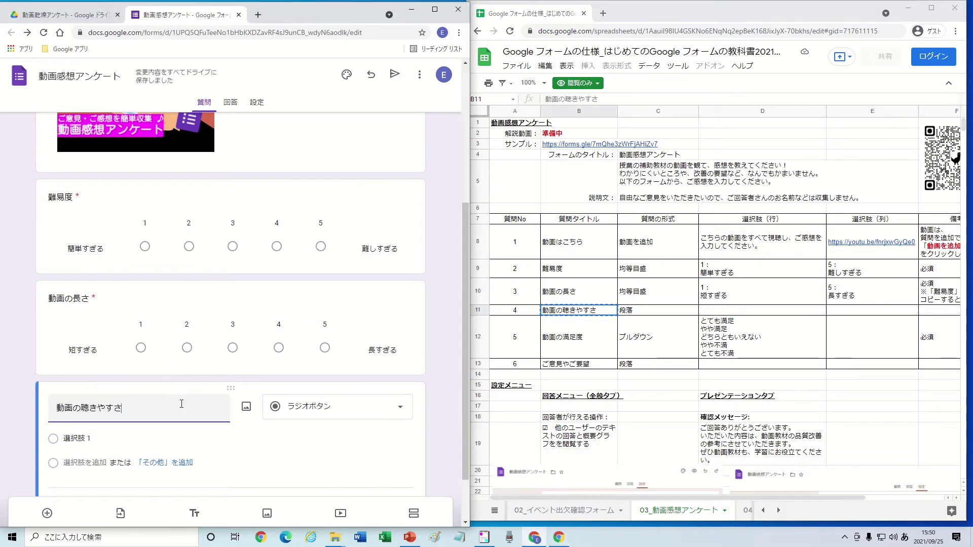
click(315, 406)
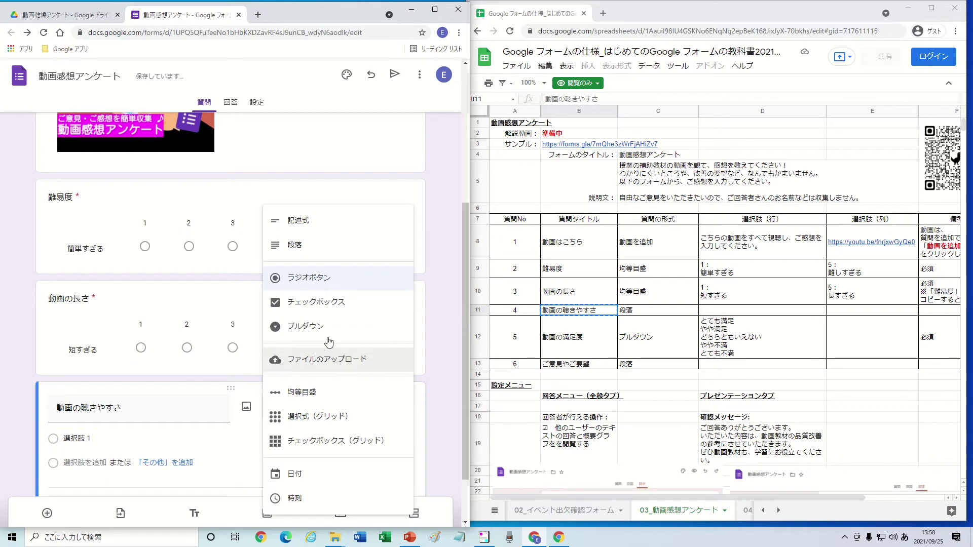
click(317, 245)
scroll(257, 412, down, 1)
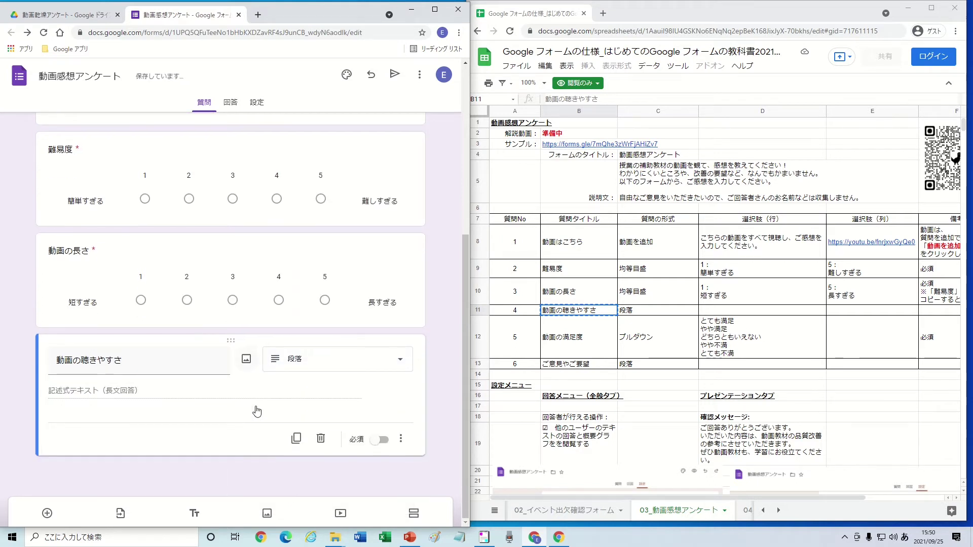
Step: Add another question titled 動画の満足度
click(47, 513)
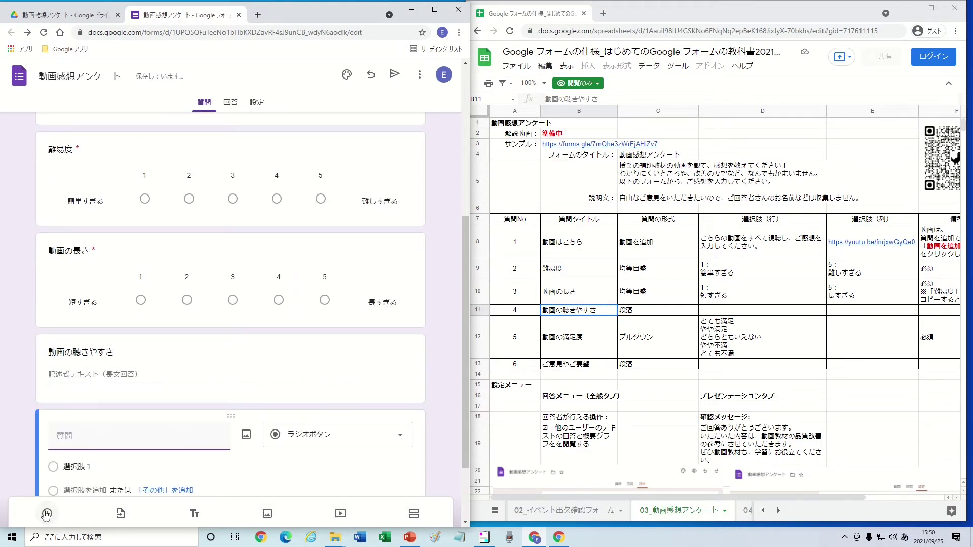
click(566, 344)
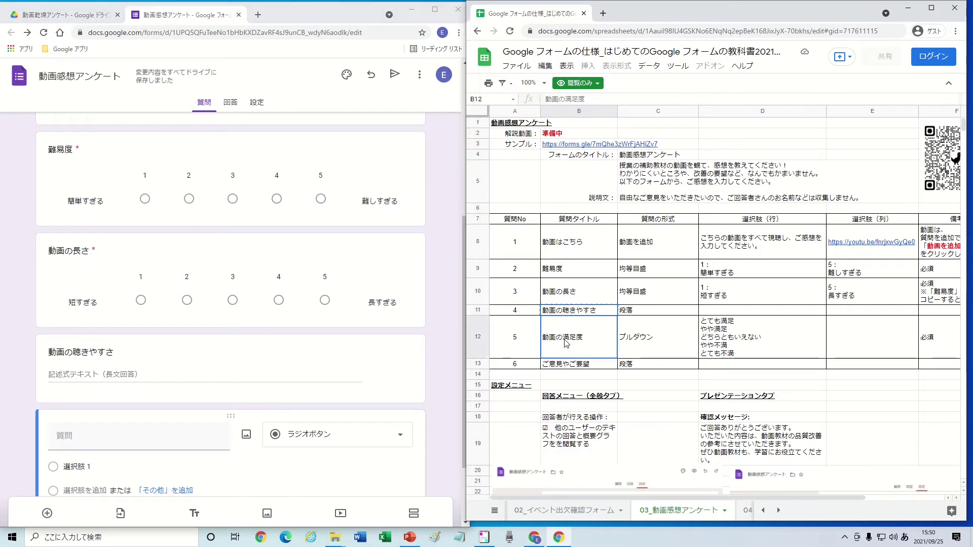
click(178, 435)
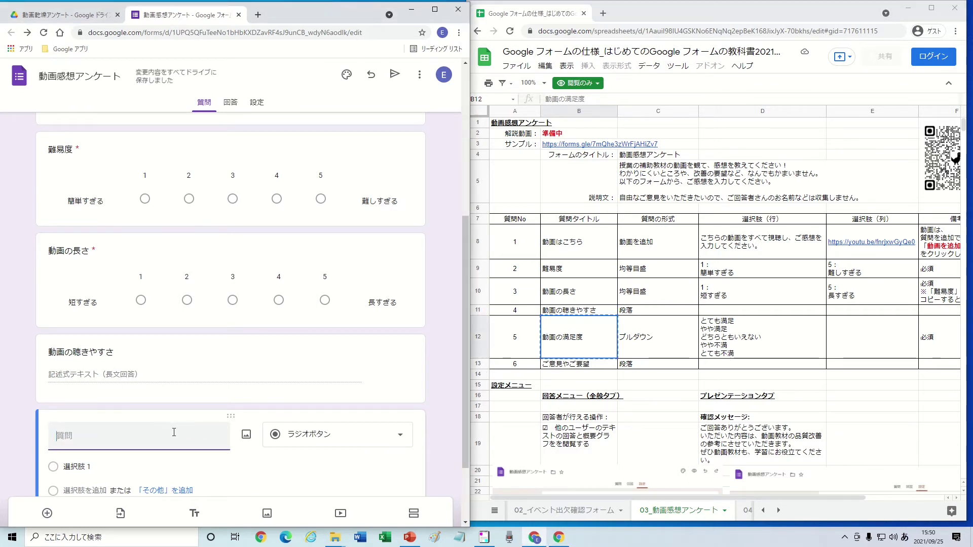
key(ctrl+v)
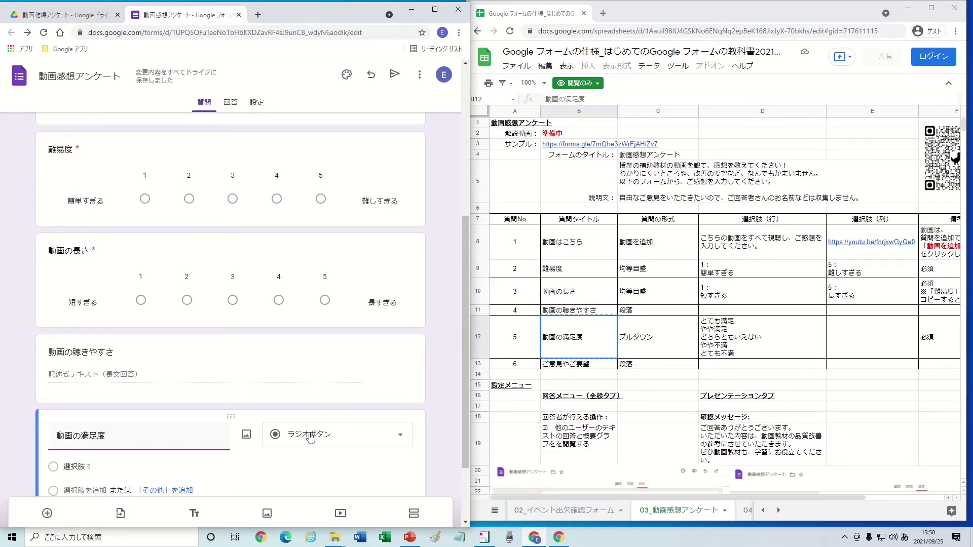
Step: Fill in five satisfaction options, とても満足 to とても不満, and make the question required
click(709, 350)
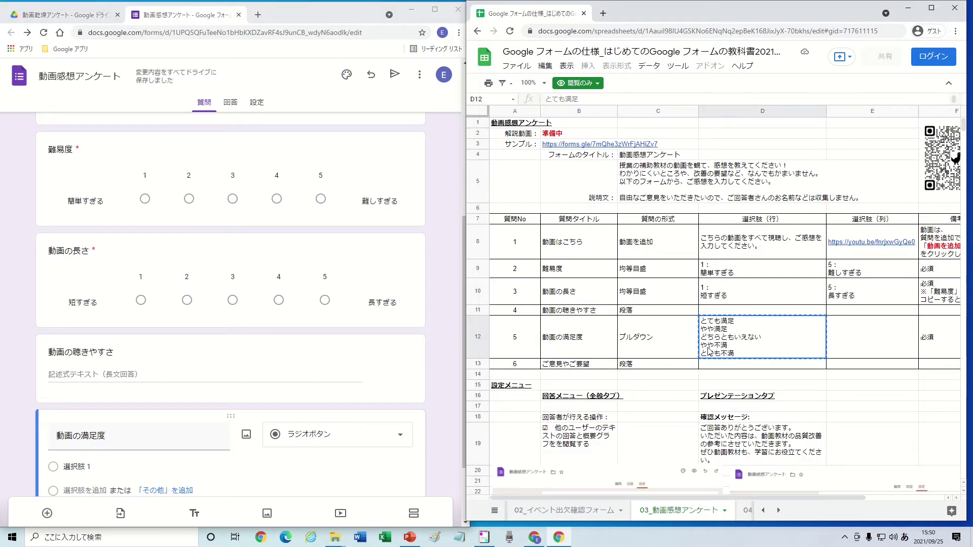
scroll(172, 431, down, 2)
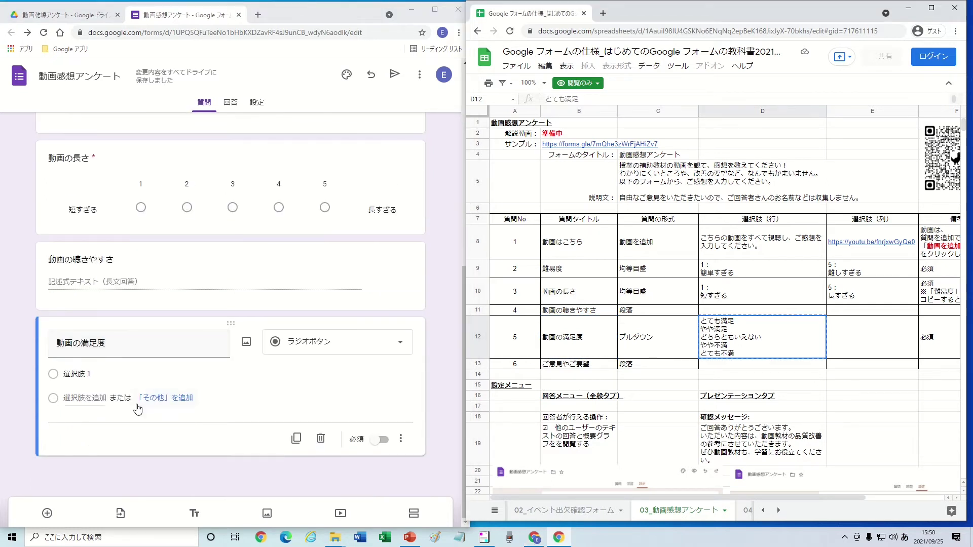
click(124, 378)
key(ctrl+v)
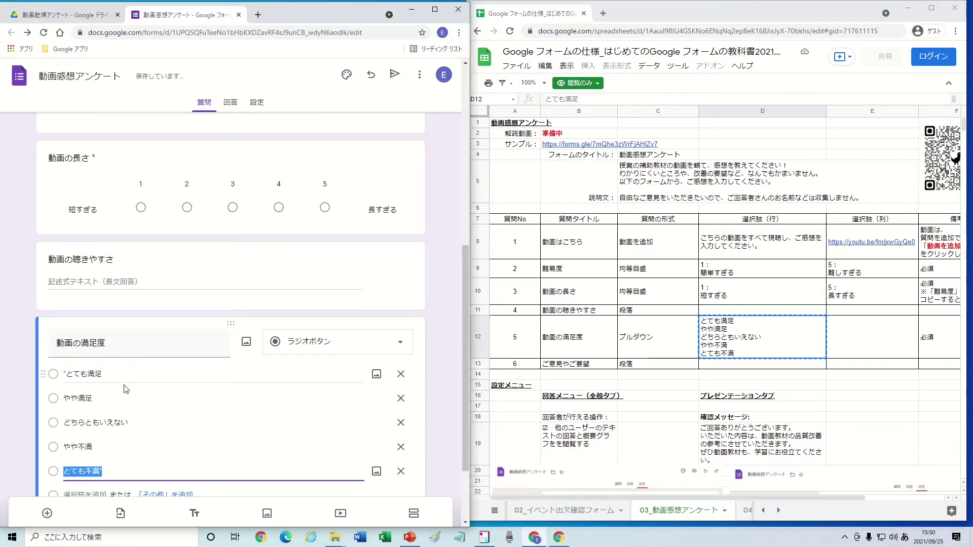
key(Right)
key(BackSpace)
key(Up)
key(Up)
key(Up)
key(Up)
key(Left)
key(Delete)
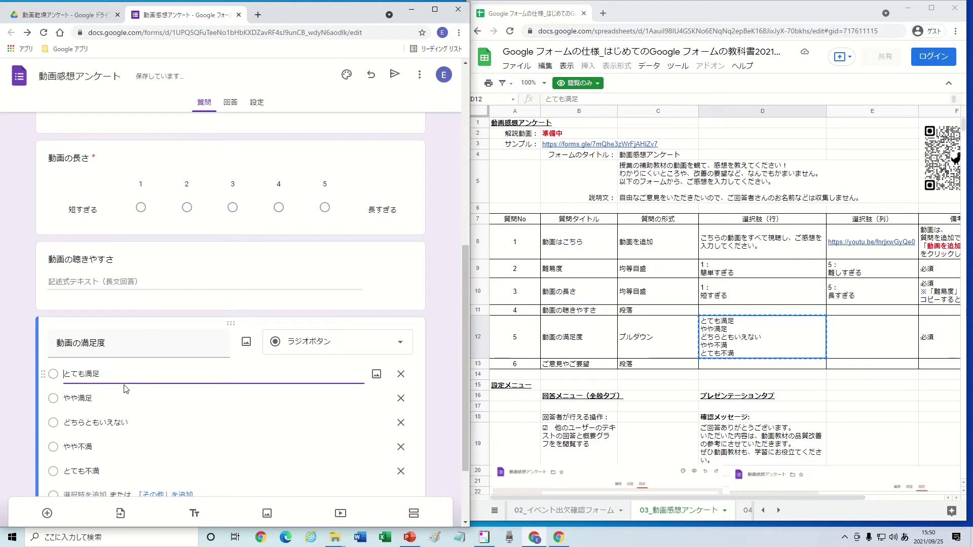
scroll(153, 400, down, 2)
click(375, 440)
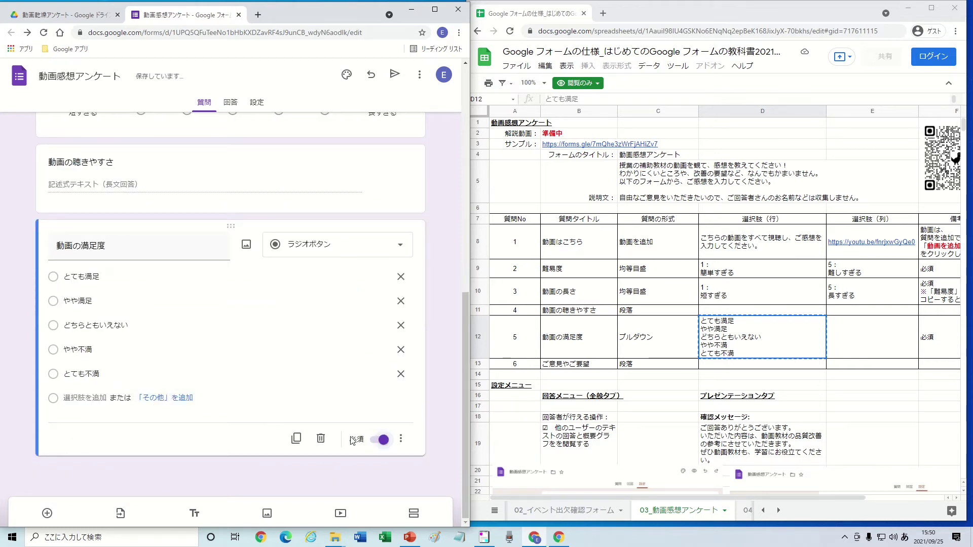
Step: Add a final question titled ご意見やご要望, copied from cell B13
click(47, 515)
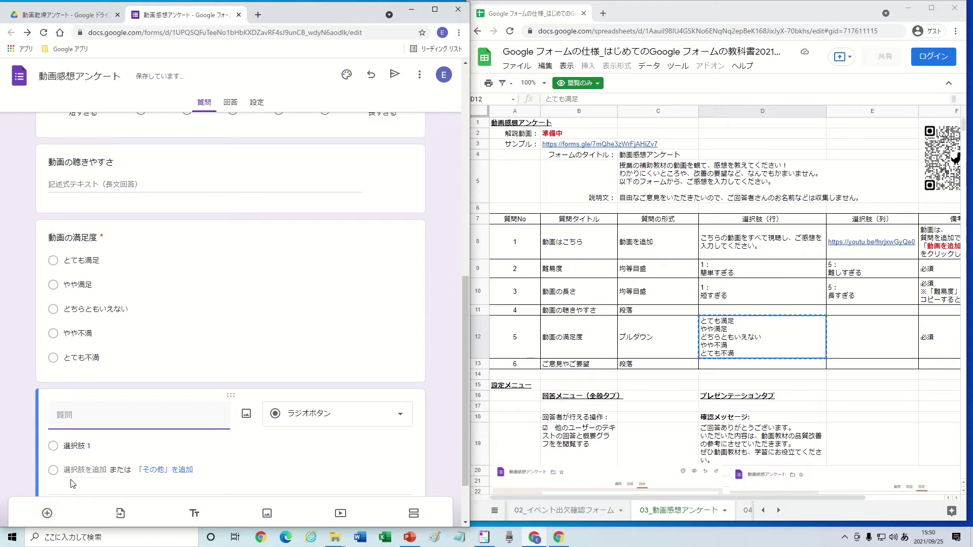
click(600, 366)
key(ctrl+c)
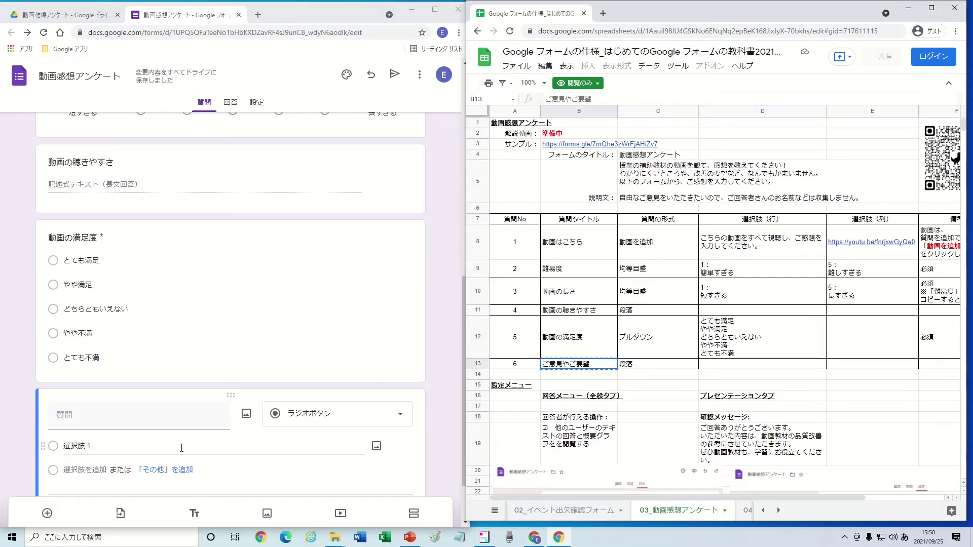
click(160, 415)
key(ctrl+v)
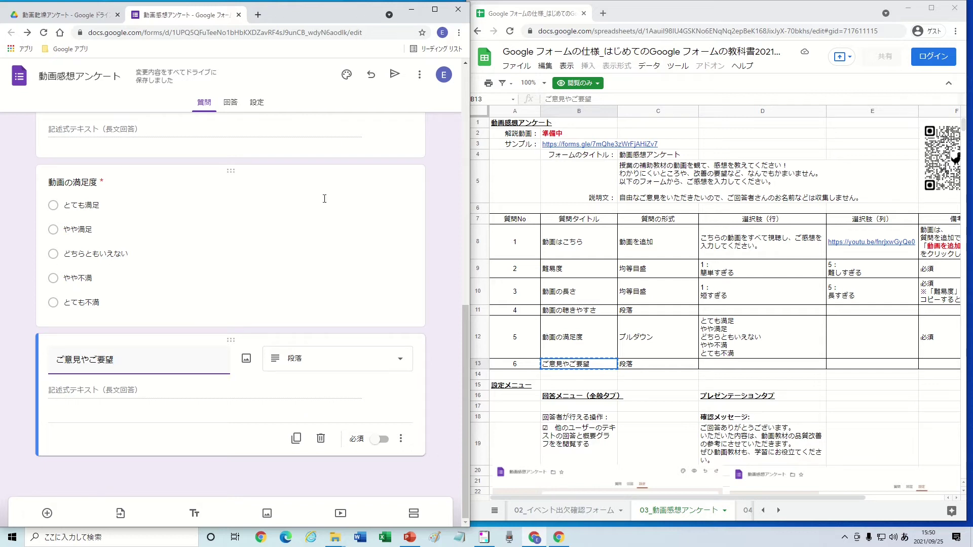
click(347, 76)
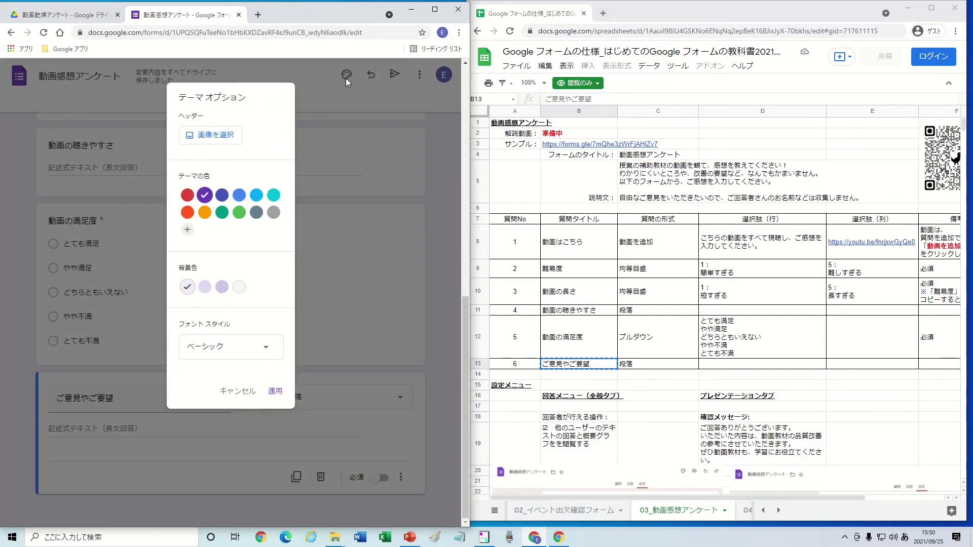
Step: Apply the film projector illustration header from the イラスト category as the form theme
click(235, 137)
click(124, 243)
scroll(304, 294, down, 3)
scroll(314, 298, down, 5)
scroll(315, 298, down, 3)
scroll(319, 304, down, 3)
scroll(324, 312, down, 3)
scroll(330, 321, down, 3)
scroll(330, 320, down, 3)
scroll(330, 321, down, 3)
scroll(331, 321, down, 3)
scroll(332, 321, down, 3)
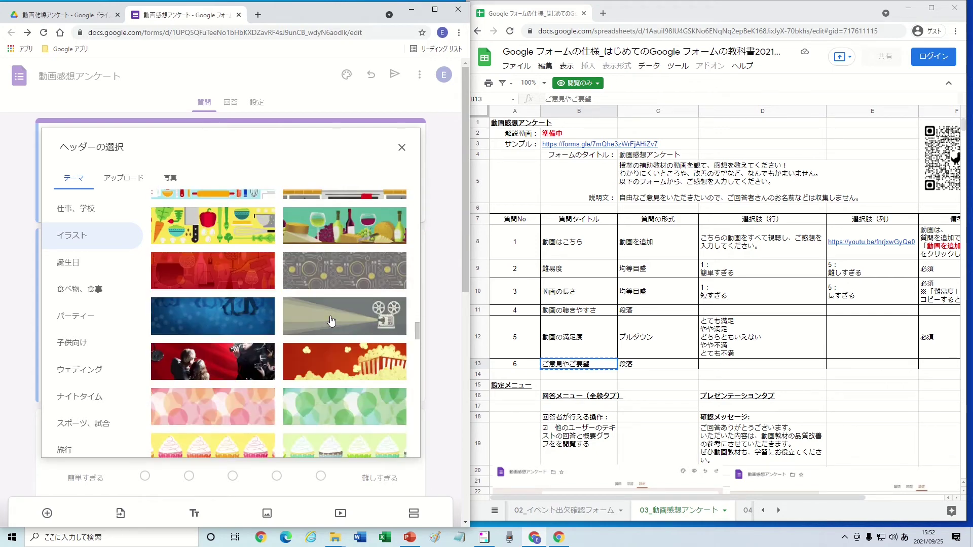
click(331, 321)
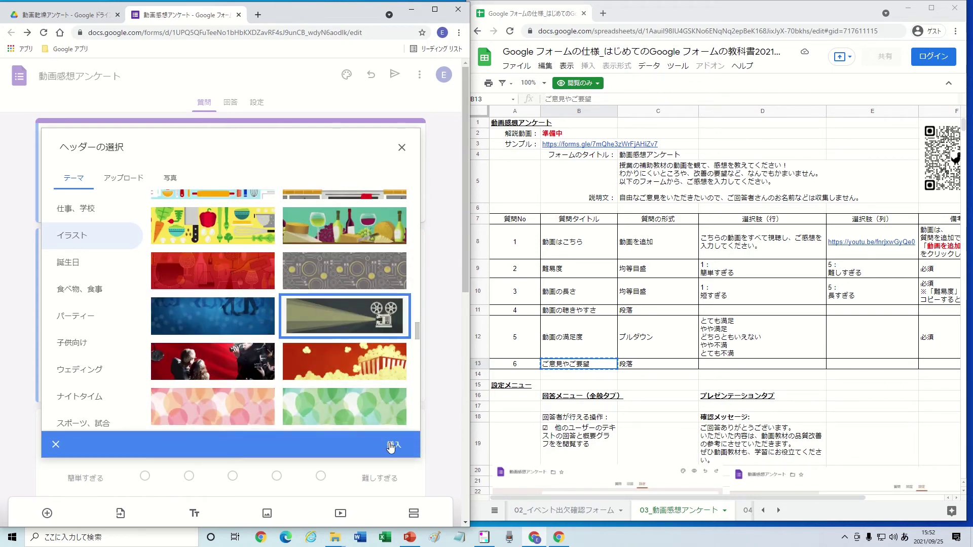
click(393, 445)
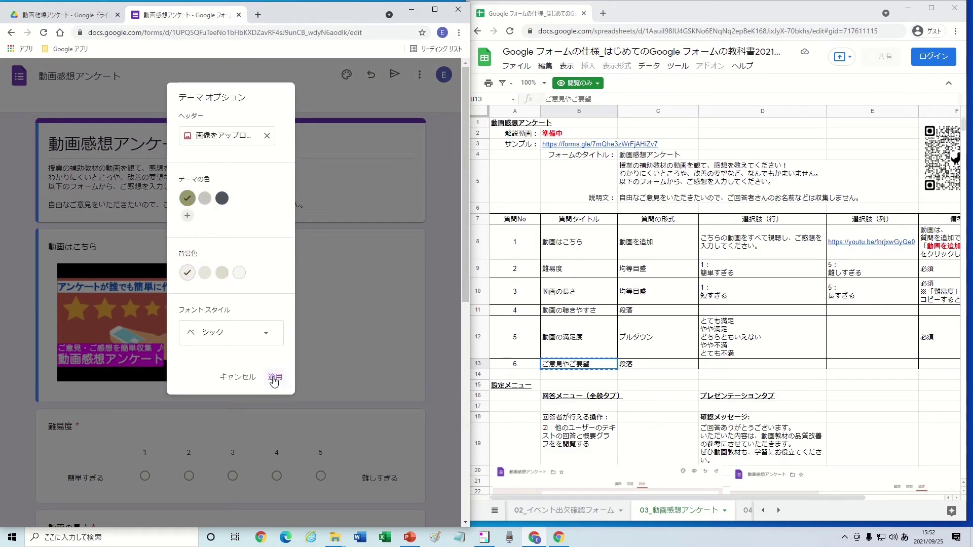
click(274, 380)
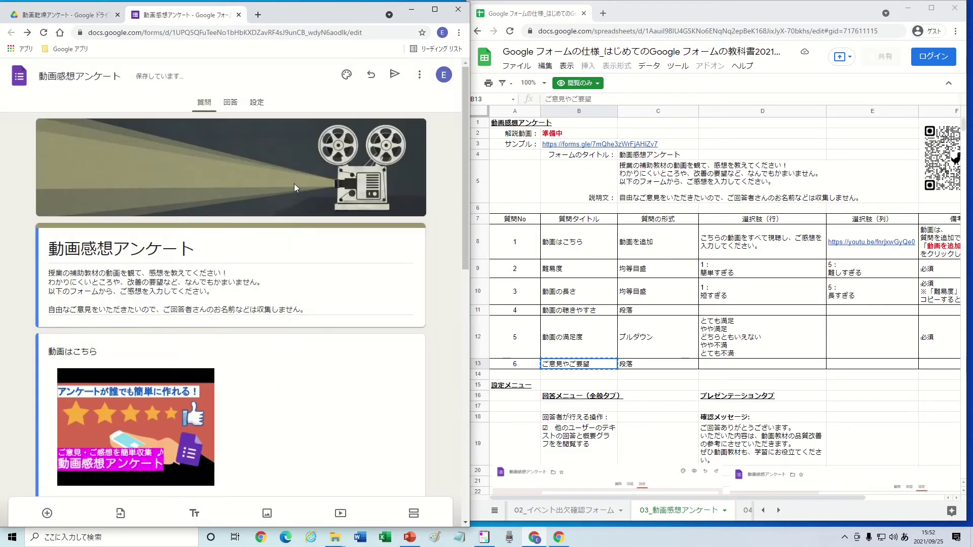
click(261, 103)
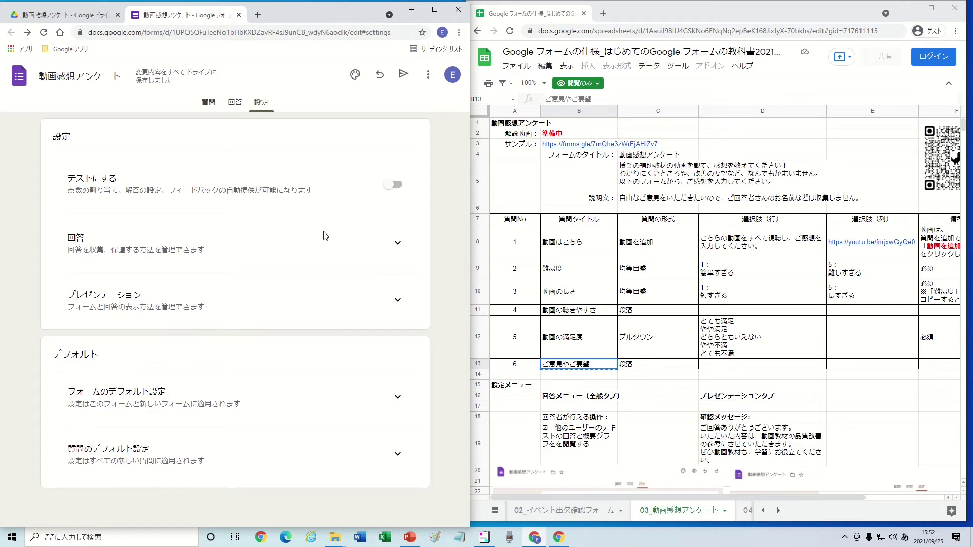
click(393, 244)
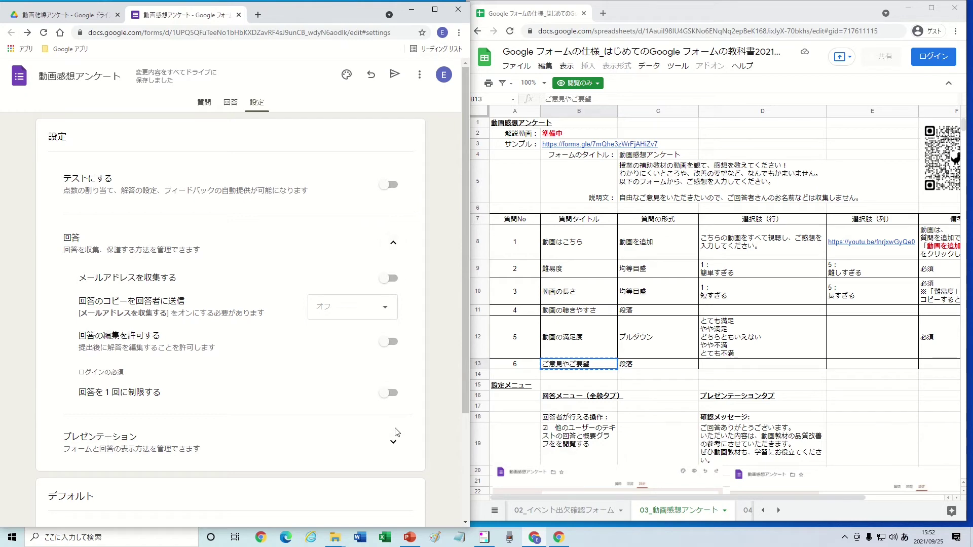
click(393, 445)
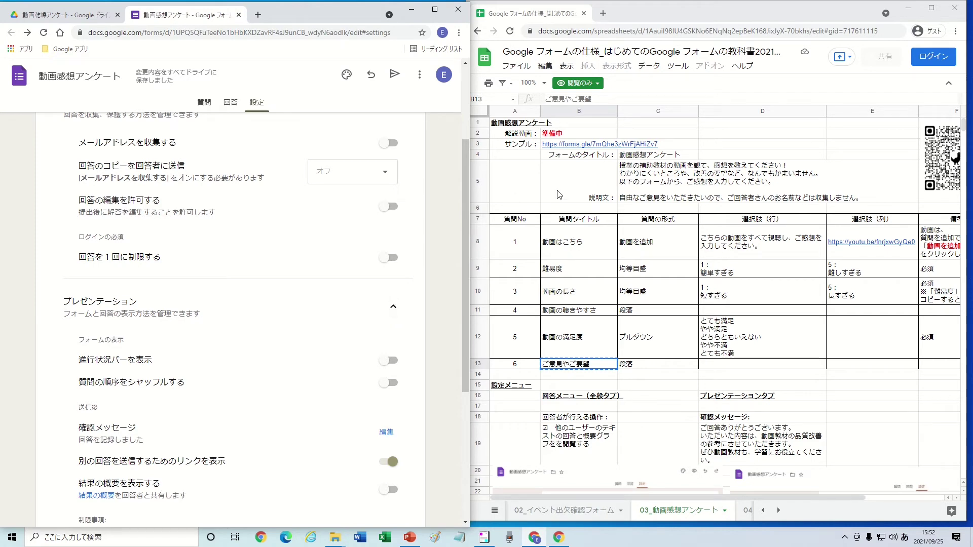
scroll(716, 355, down, 1)
click(735, 402)
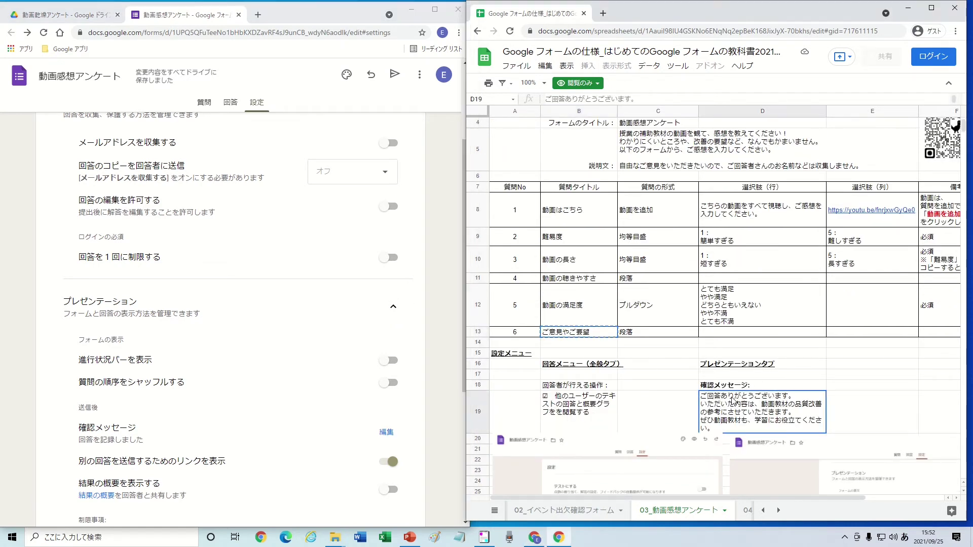
click(386, 432)
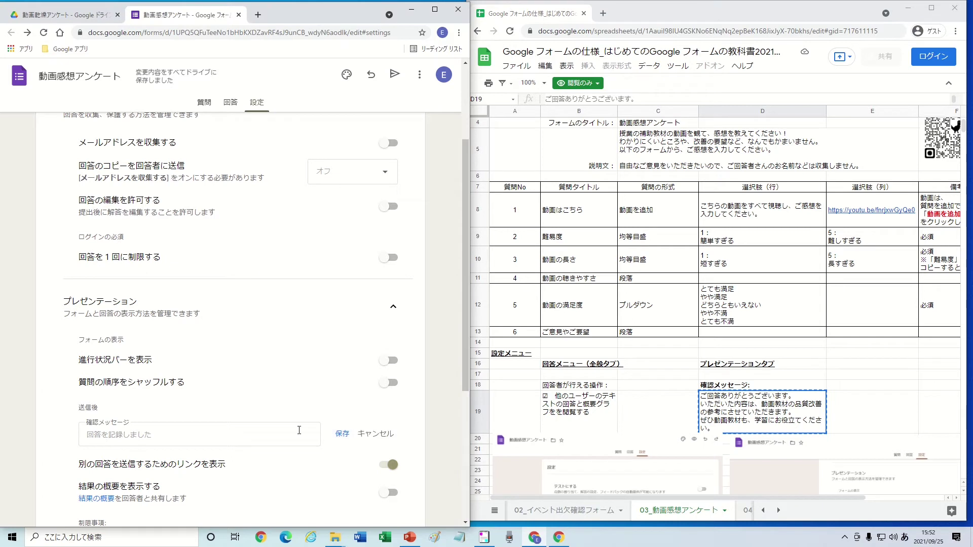
click(254, 431)
key(ctrl+v)
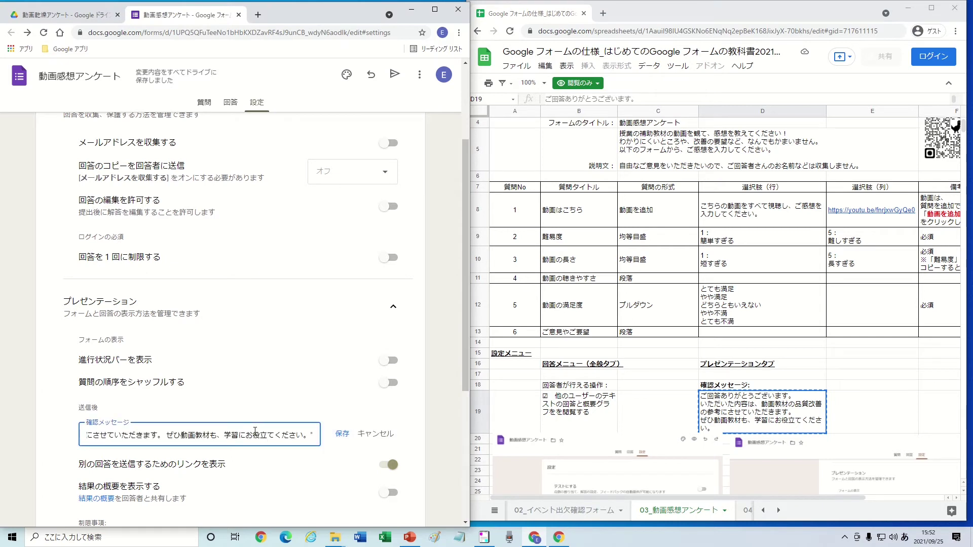
key(Home)
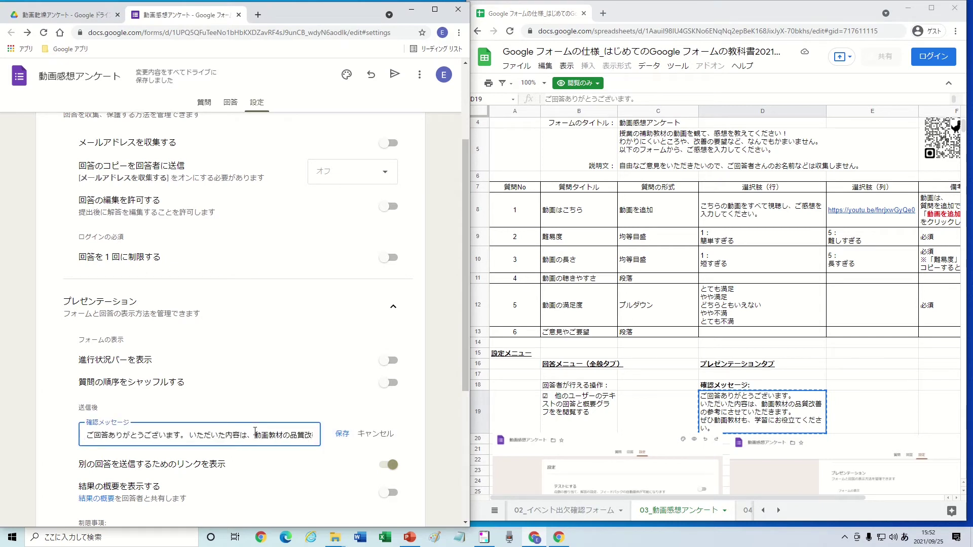
click(342, 433)
scroll(365, 434, down, 1)
click(389, 433)
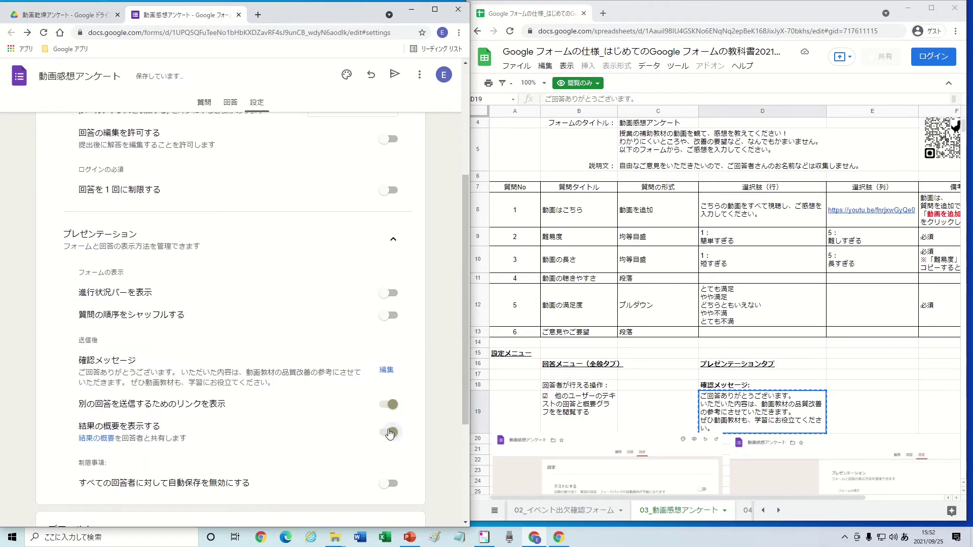
scroll(389, 433, up, 4)
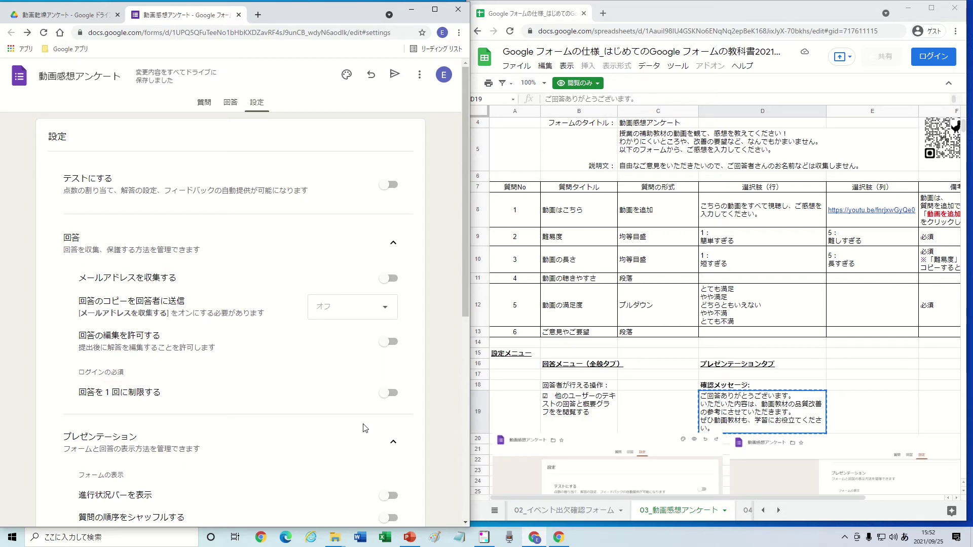
Step: From the 回答 tab, create a new linked spreadsheet 動画感想アンケート（回答）
click(234, 106)
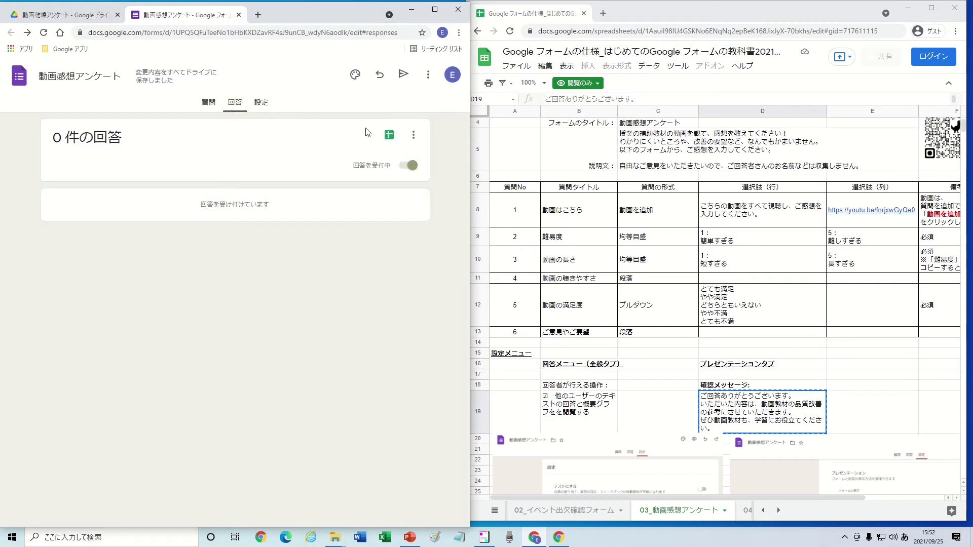
click(389, 135)
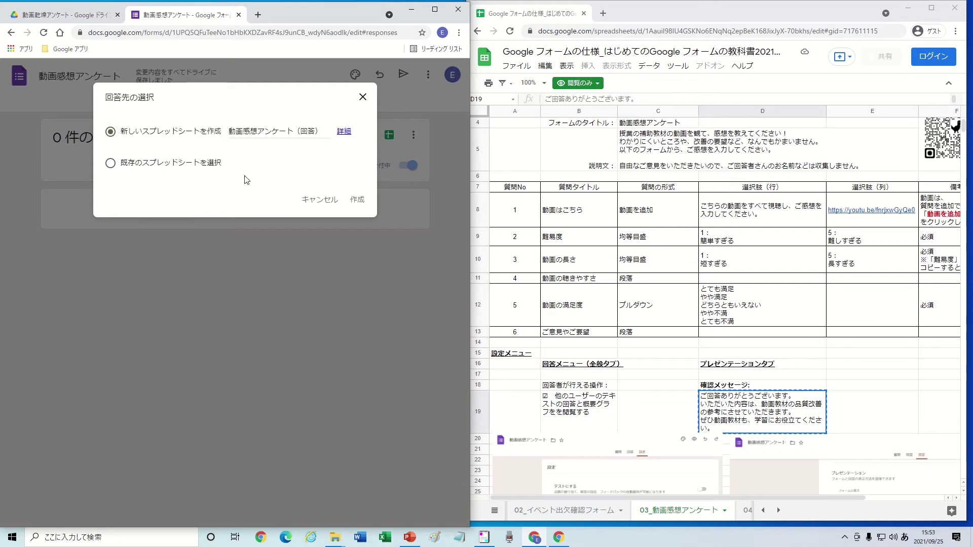
click(355, 200)
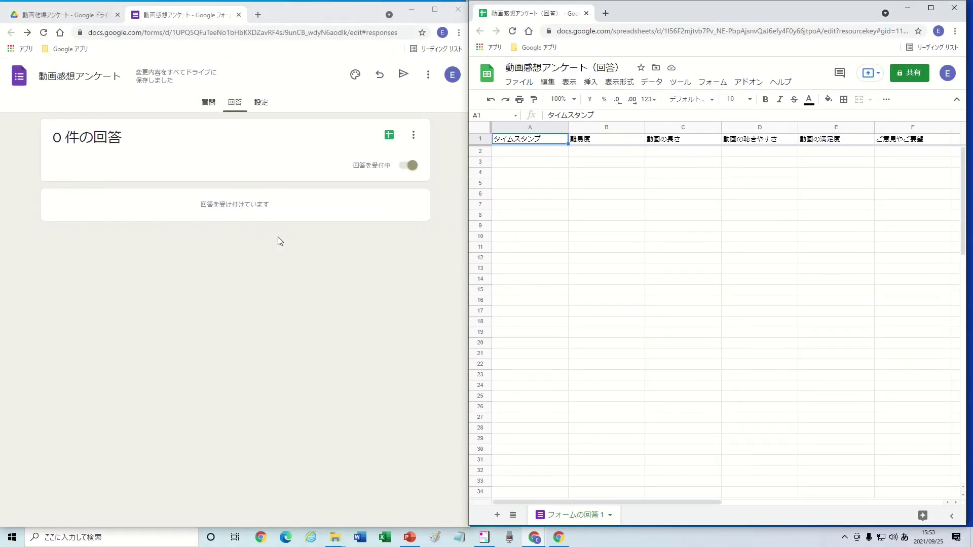
click(429, 77)
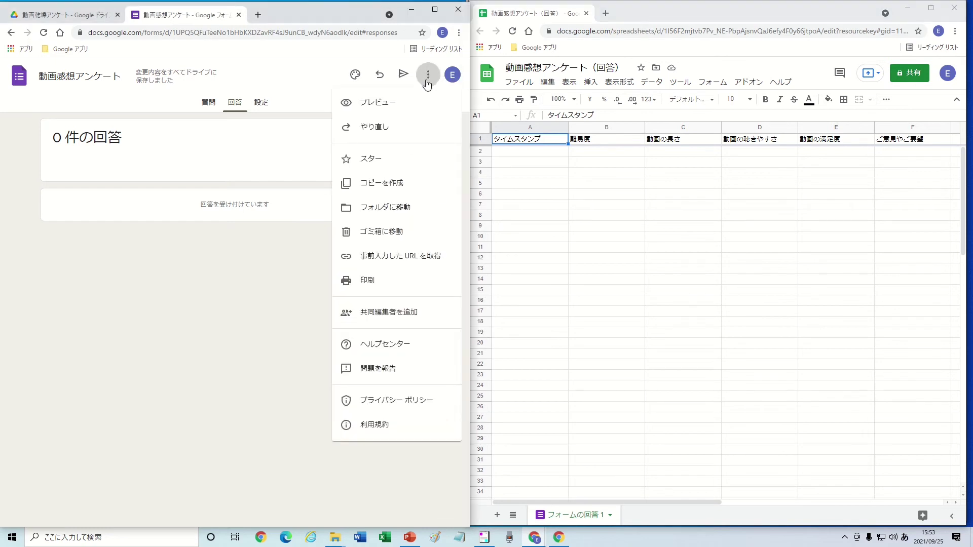
Step: Open the live survey preview and rate 難易度 3 and 動画の長さ 3
click(400, 107)
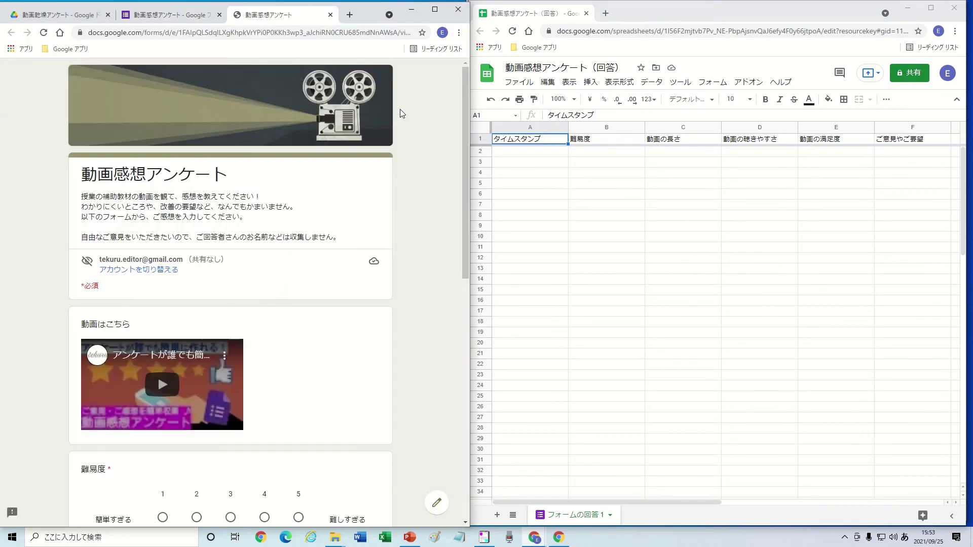
scroll(393, 175, down, 1)
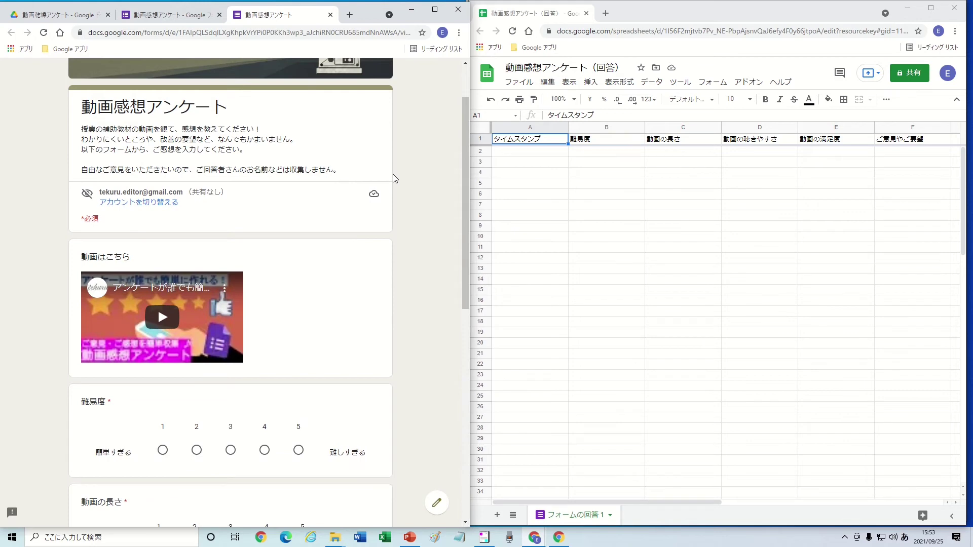
scroll(394, 179, down, 1)
scroll(394, 179, down, 1)
scroll(390, 182, down, 1)
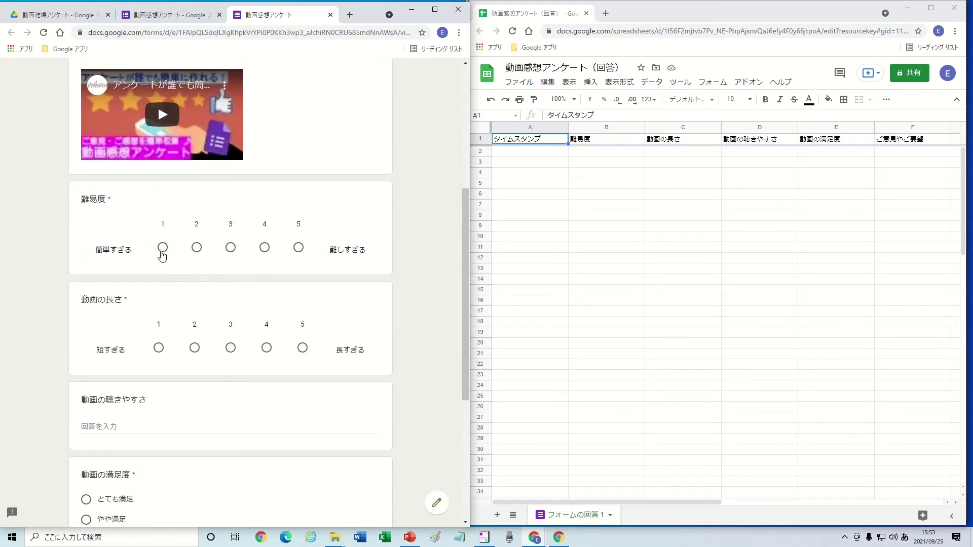
click(160, 251)
click(230, 247)
click(231, 348)
Step: Choose とても満足 for satisfaction and submit the test response
scroll(229, 345, down, 2)
scroll(229, 345, down, 1)
scroll(221, 334, down, 3)
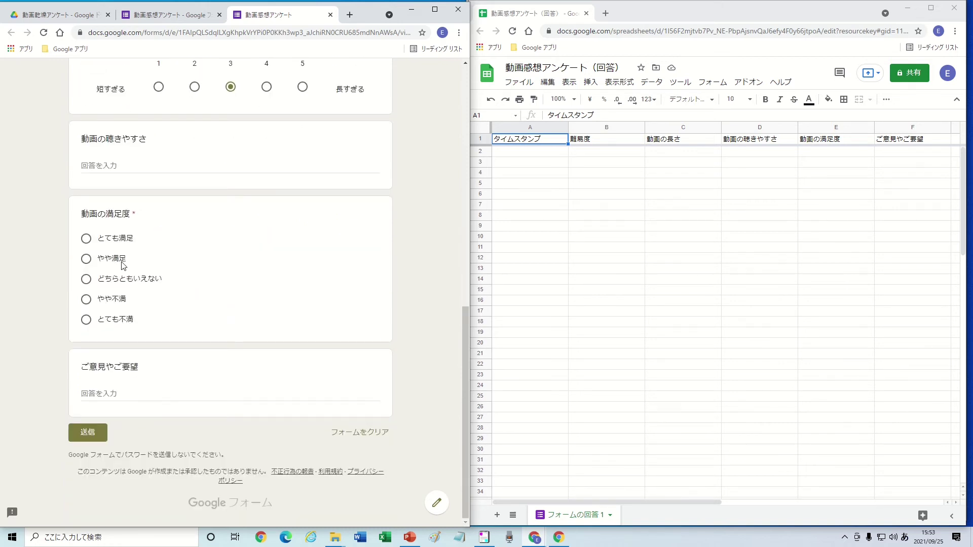
click(122, 241)
click(94, 435)
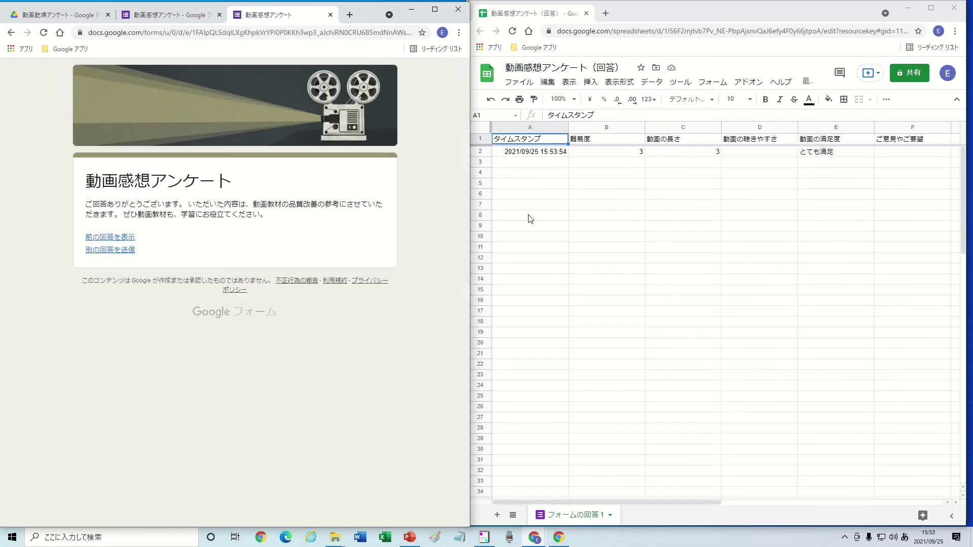
Step: Select response row A2:F2 and turn on a filter via データ > フィルタを作成
click(562, 157)
drag(562, 157, 891, 153)
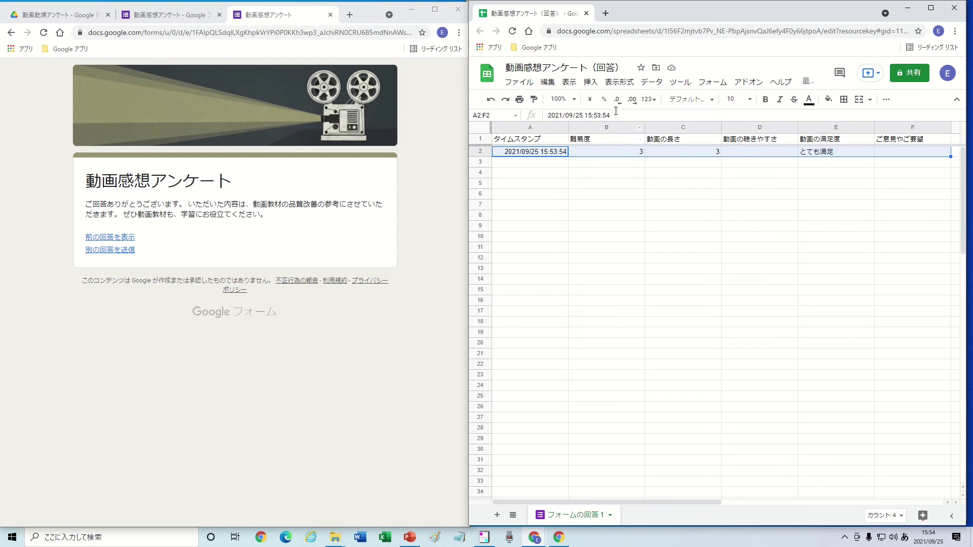
click(651, 82)
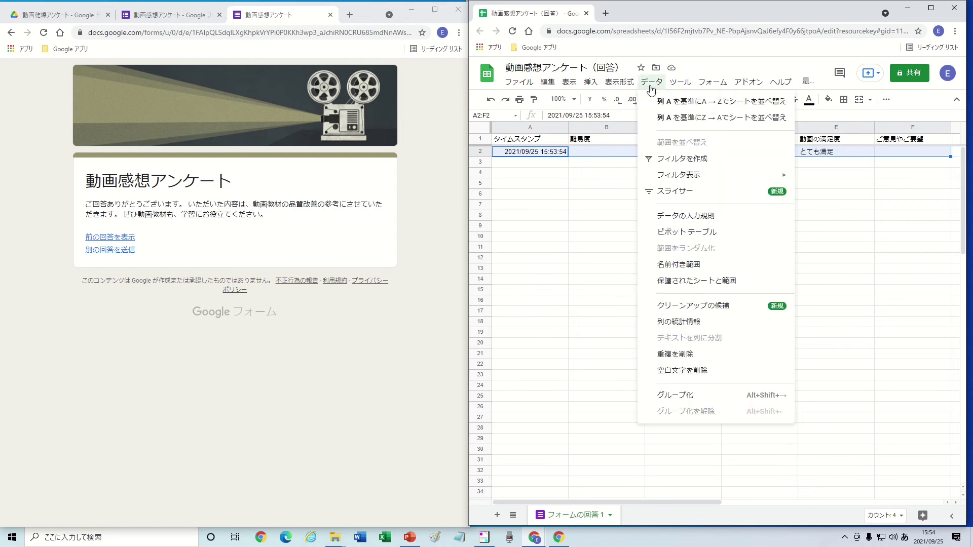
click(683, 160)
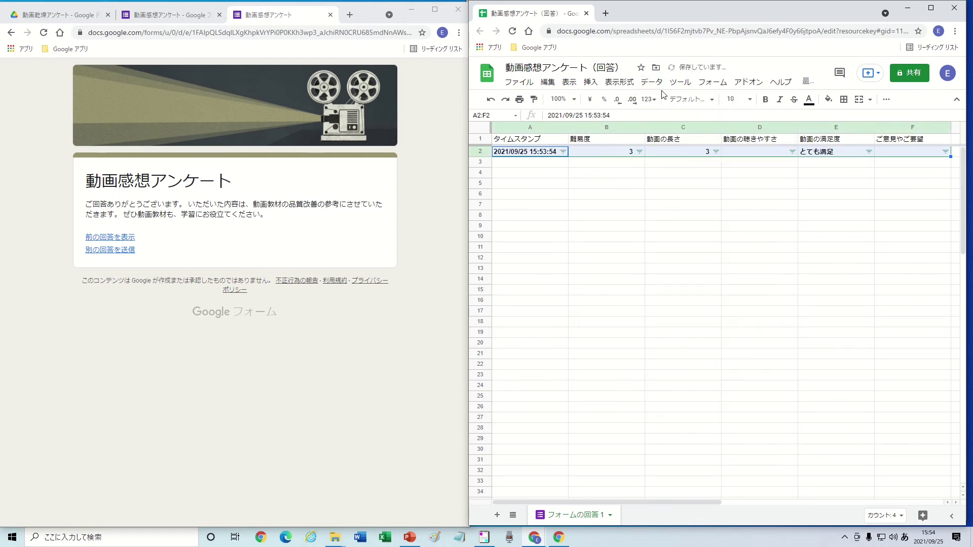
click(652, 82)
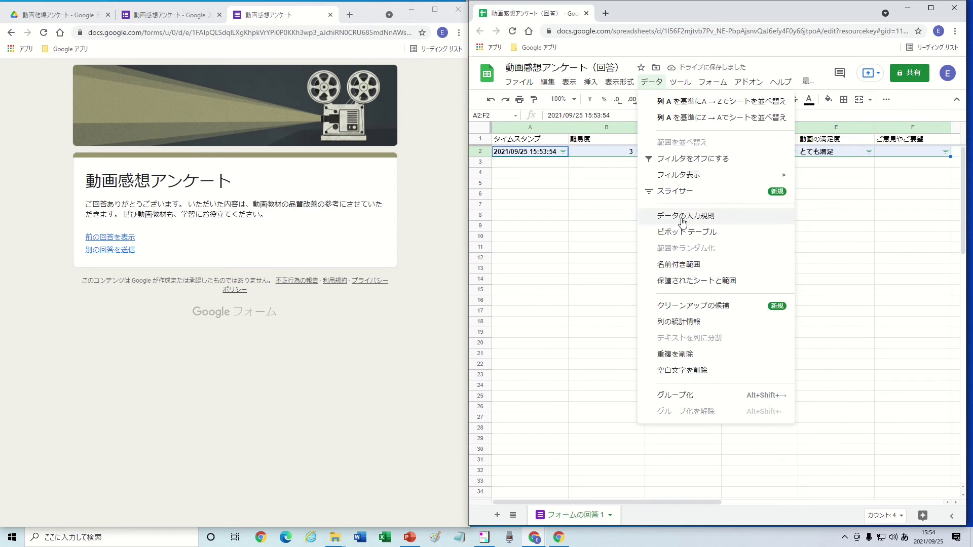
click(607, 231)
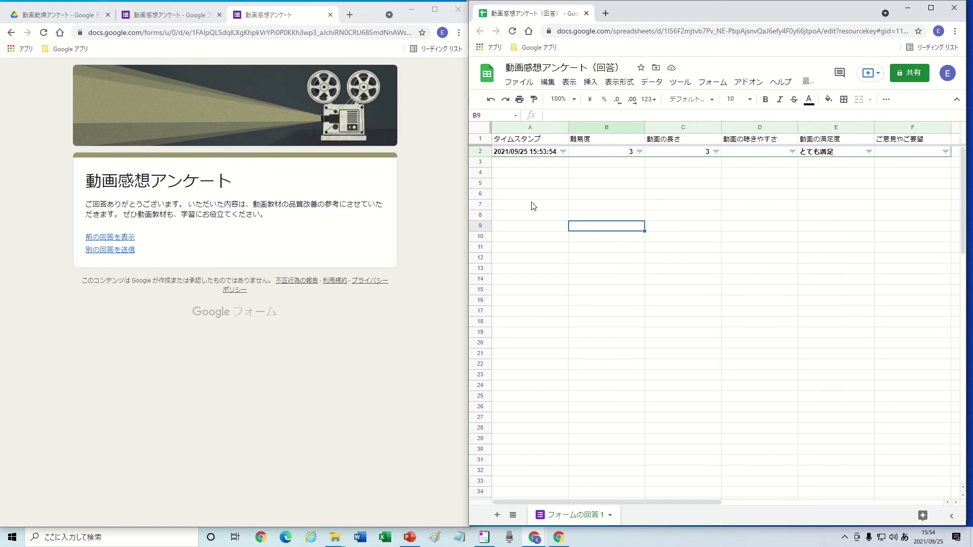
Step: In the editor's send dialog, view the shortened share link and embed code, then close it
click(189, 21)
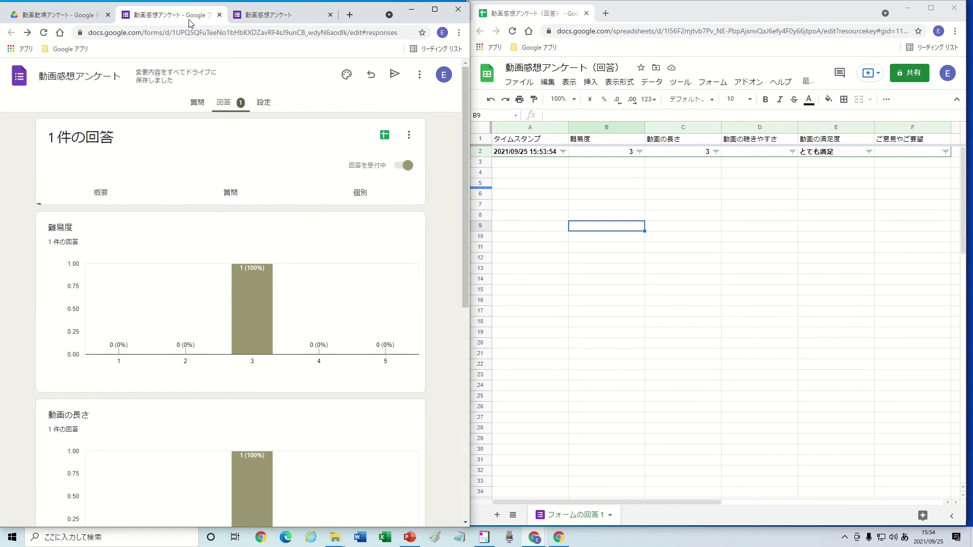
click(392, 76)
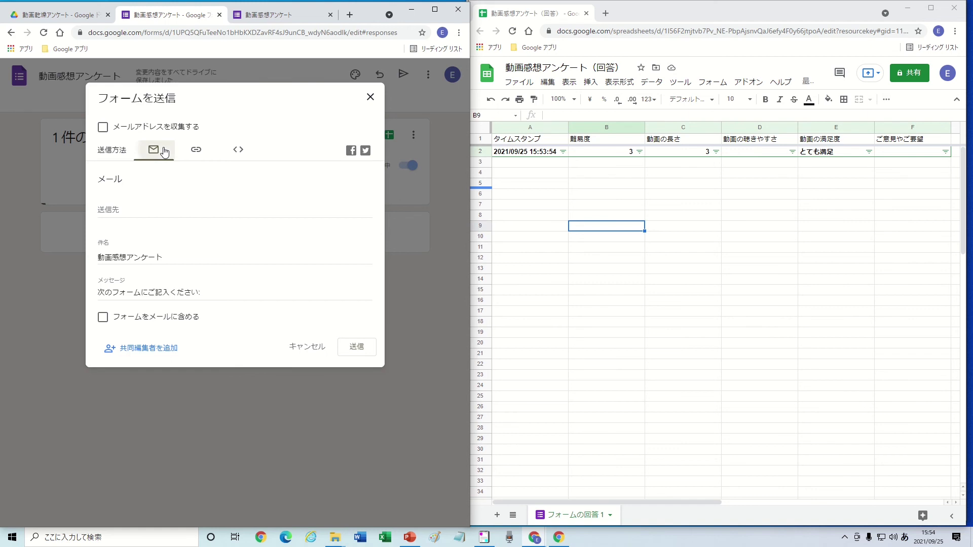
click(201, 153)
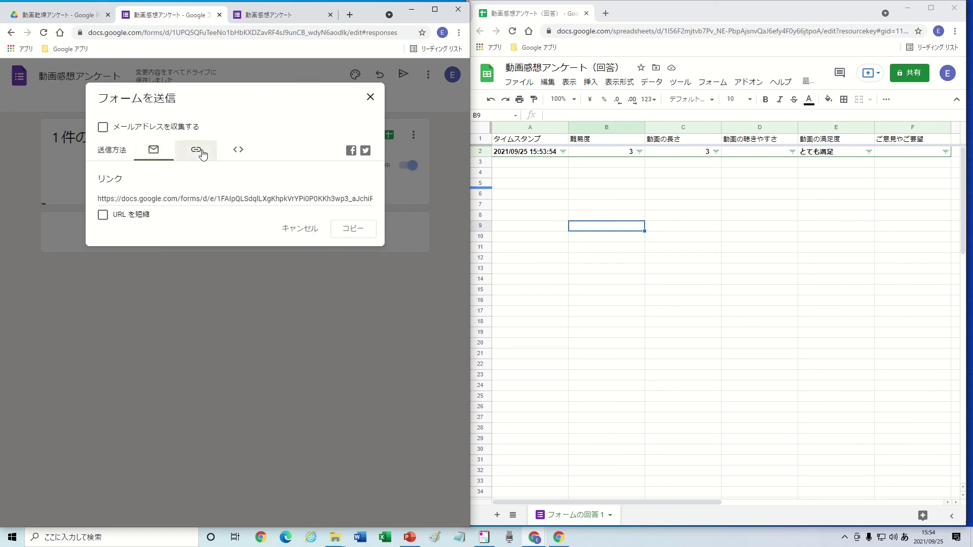
click(134, 215)
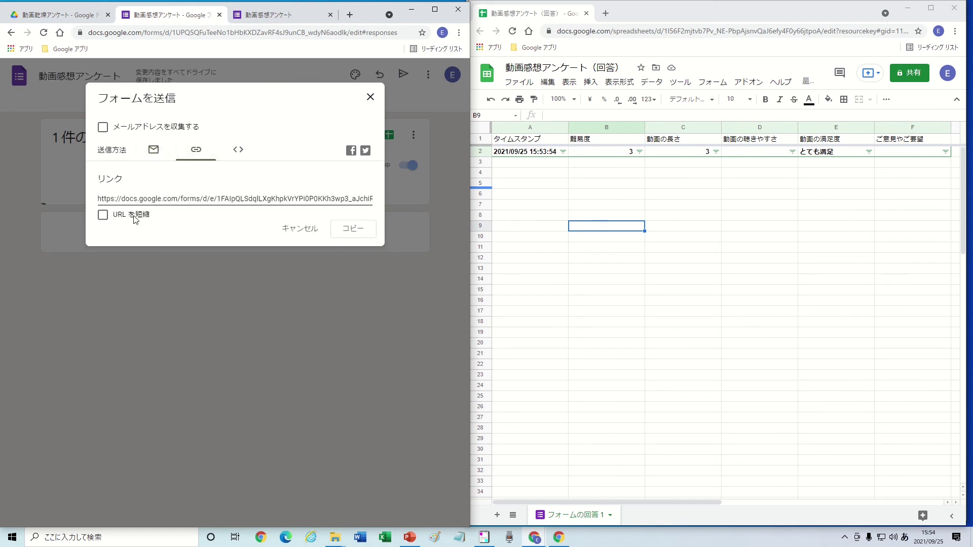
click(241, 150)
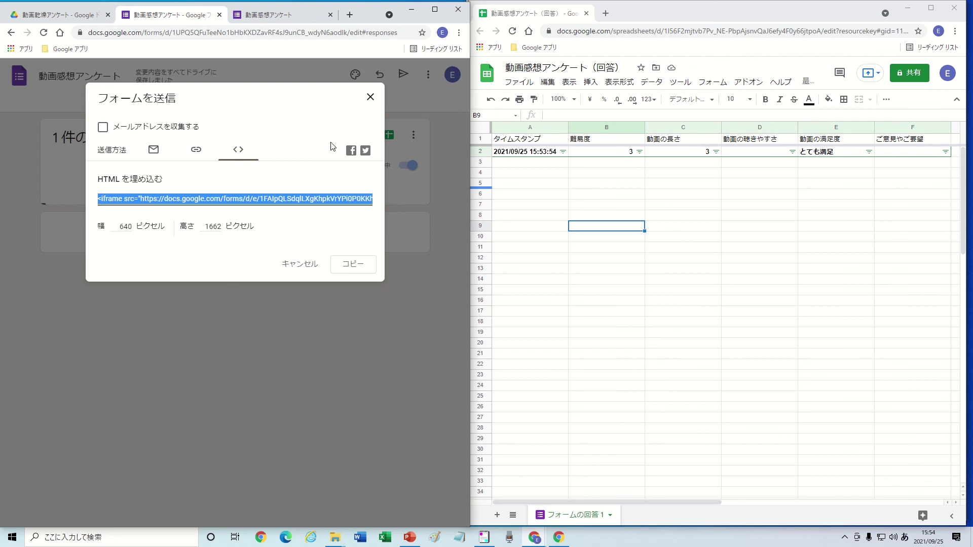
click(371, 97)
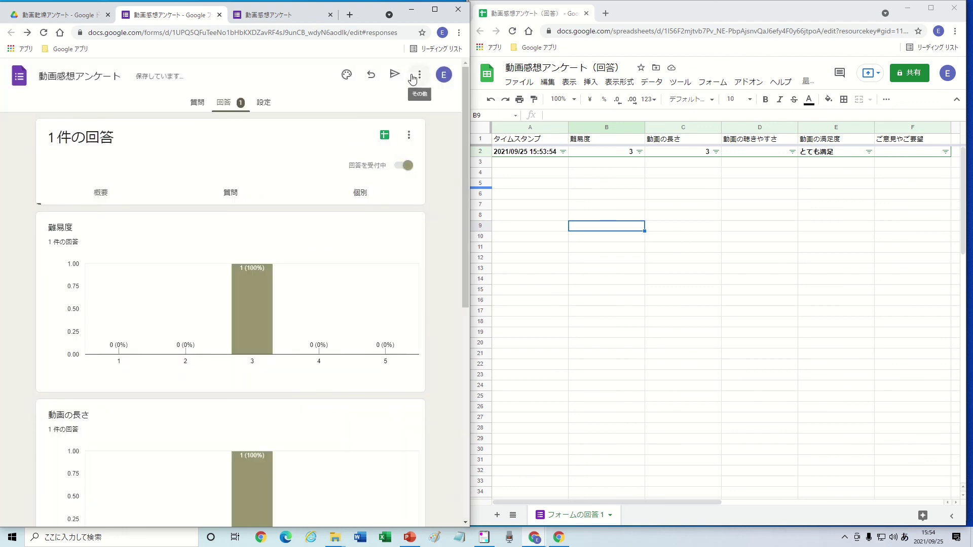
Step: Preview the live survey and view the QR code for its web address
click(420, 75)
click(393, 103)
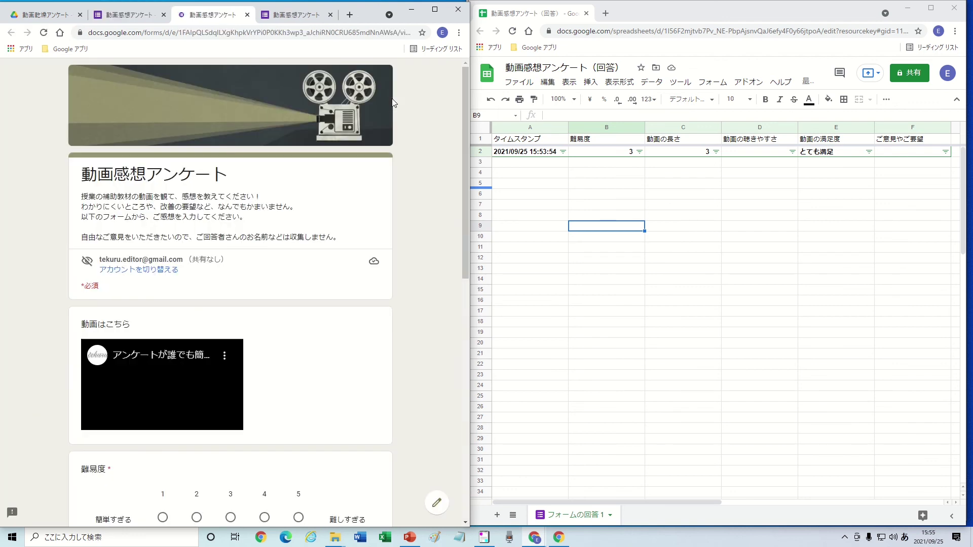
click(385, 33)
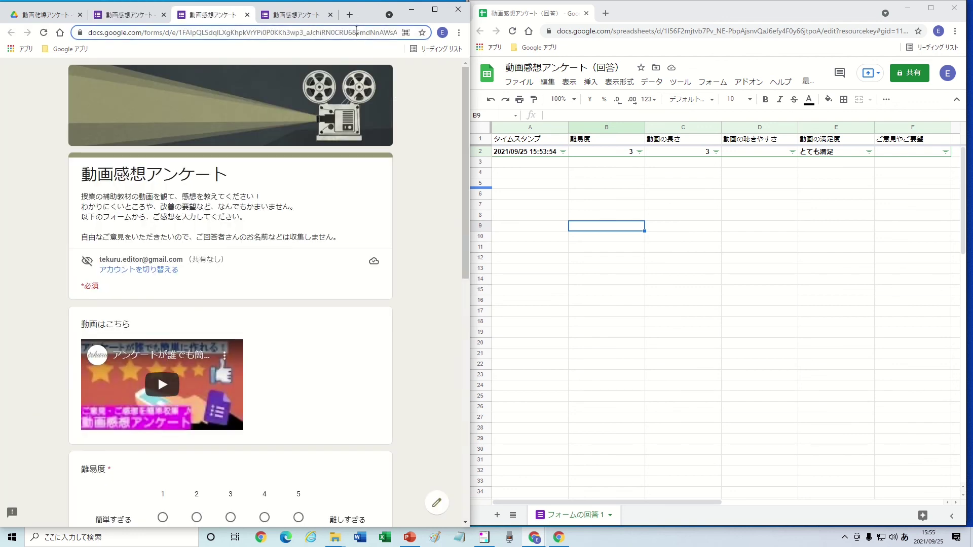
click(406, 33)
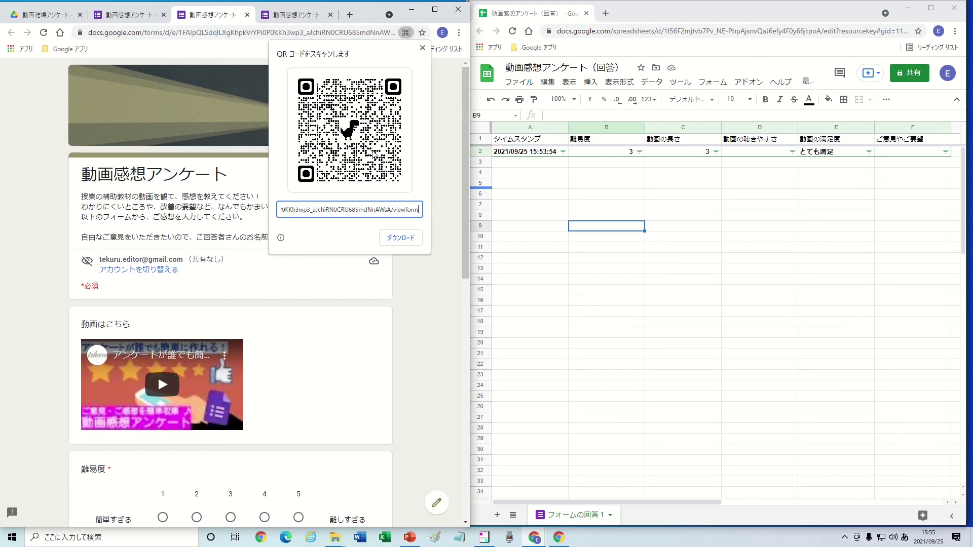
click(442, 188)
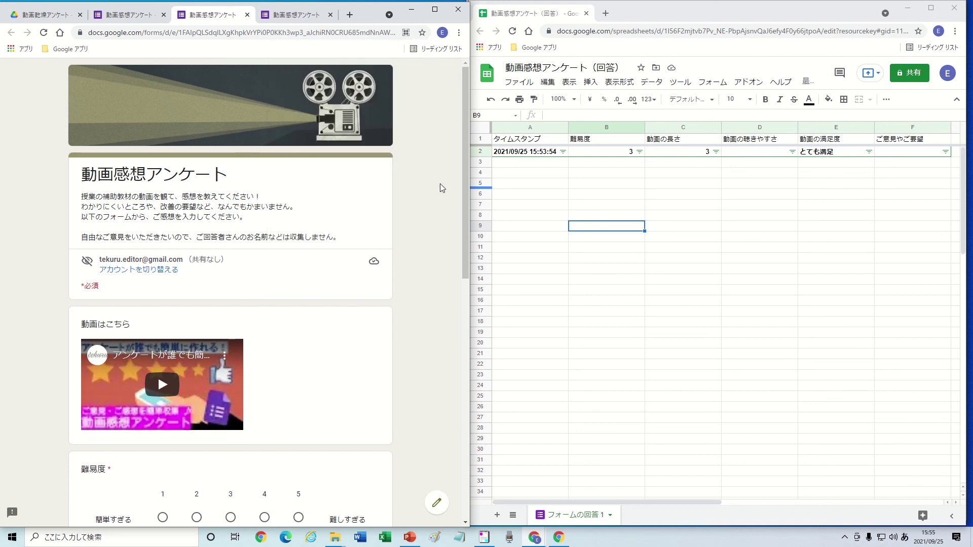
click(438, 15)
Step: Return to the editor tab and show the 動画感想アンケート questions page
click(202, 8)
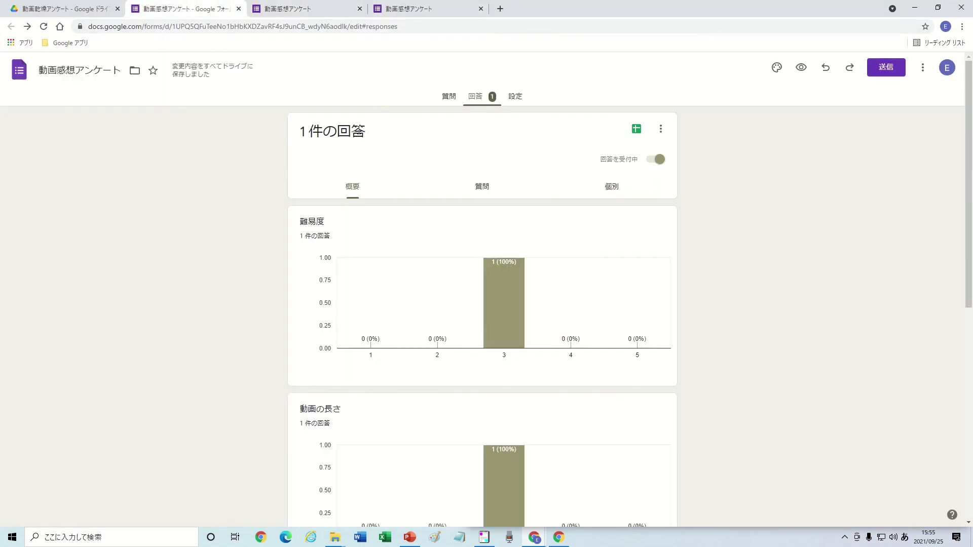
click(450, 96)
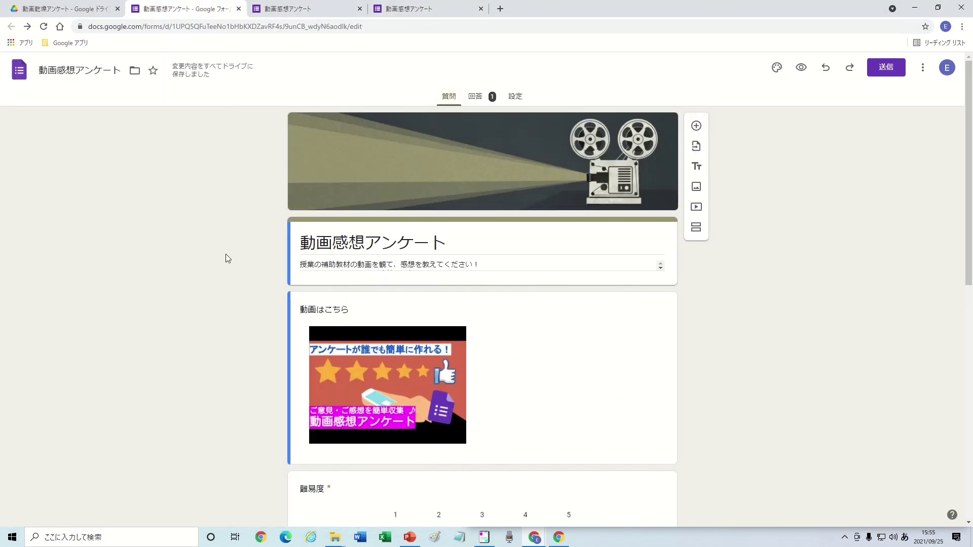